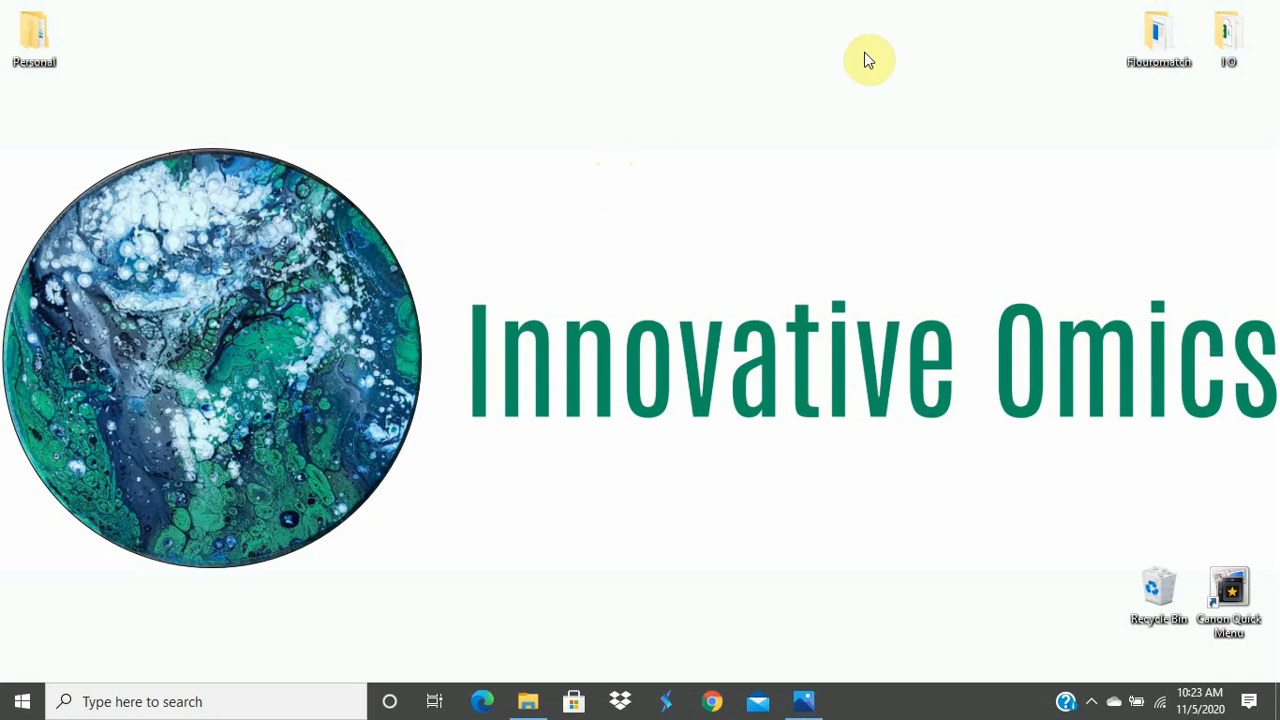
Step: Open the NegIDed_FIN_KMD_scored file from the Output folder inside the I O desktop folder
double_click(1220, 47)
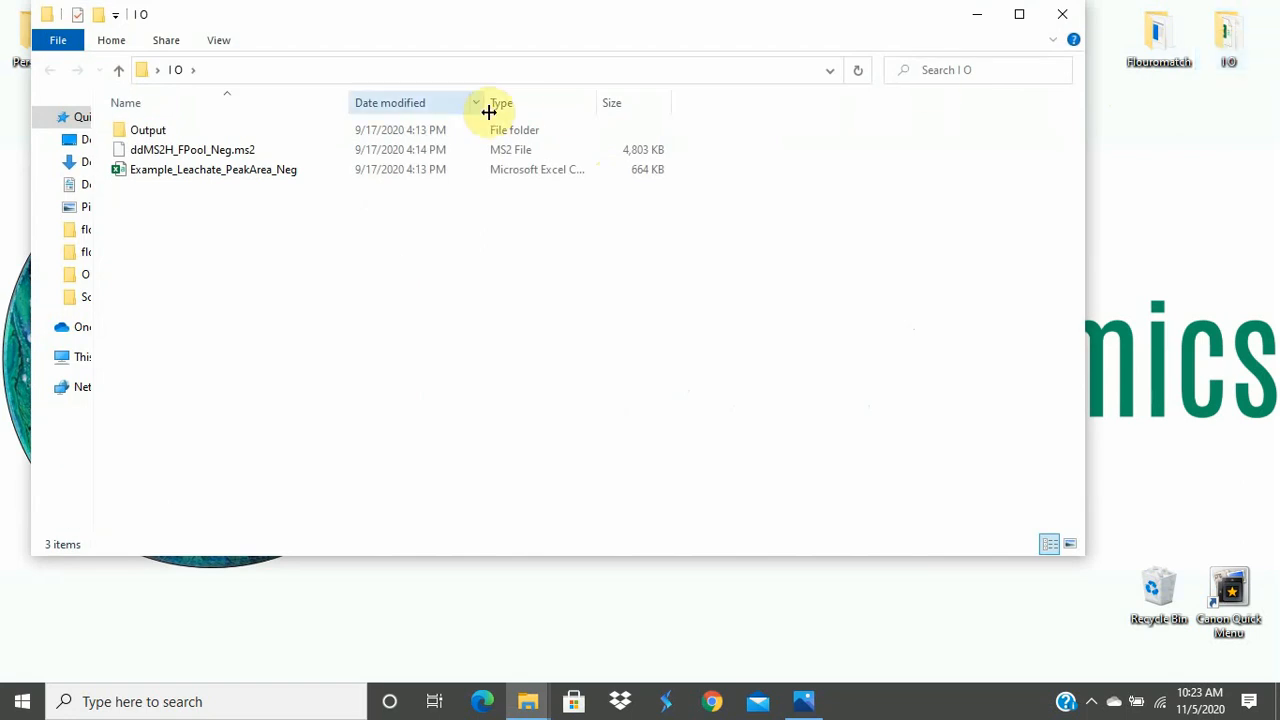
left_click(187, 131)
double_click(188, 133)
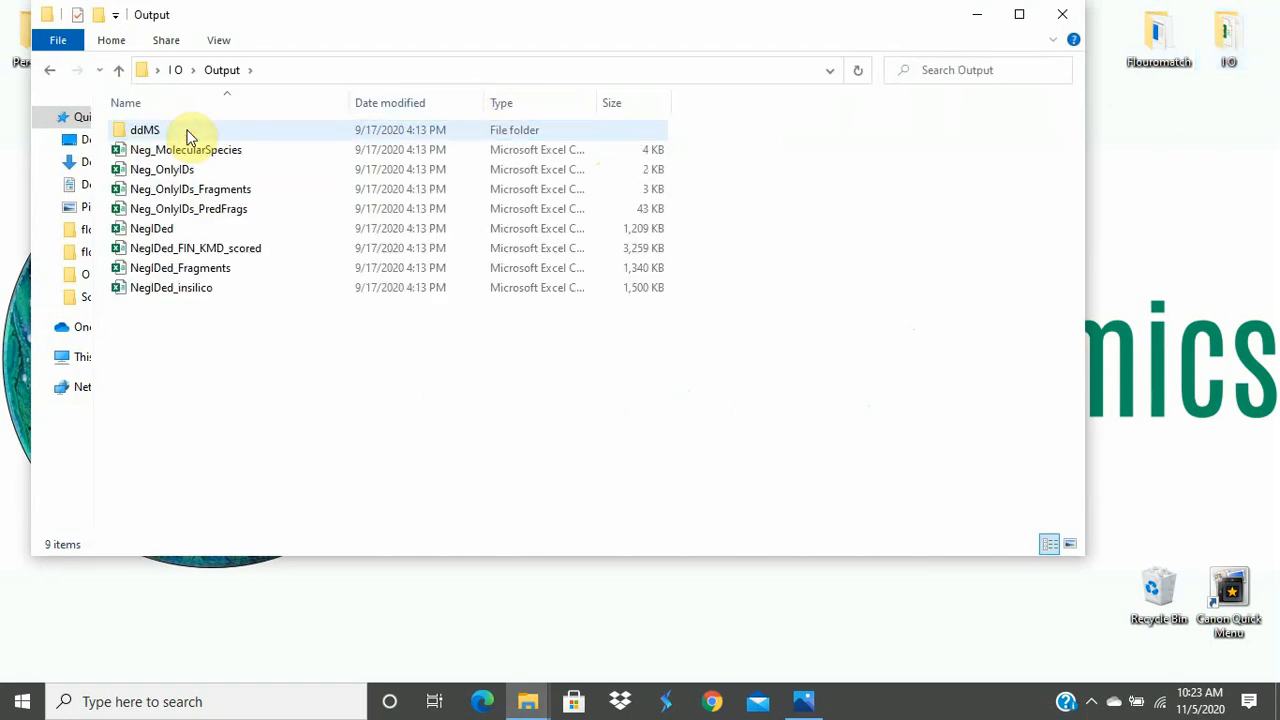
left_click(190, 250)
double_click(190, 250)
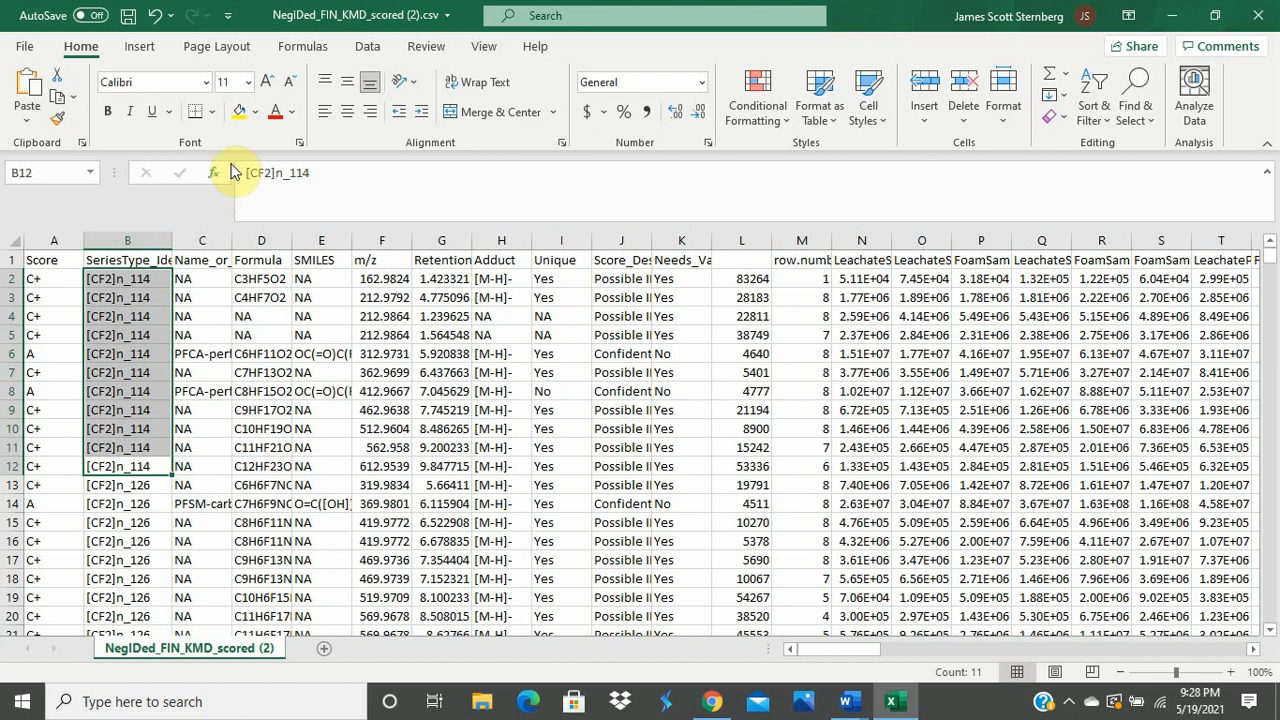
Step: Examine the Formula column entries for the [CF2]n_114 series, going row by row from C6HF11O2 down to the series' last row
left_click(254, 261)
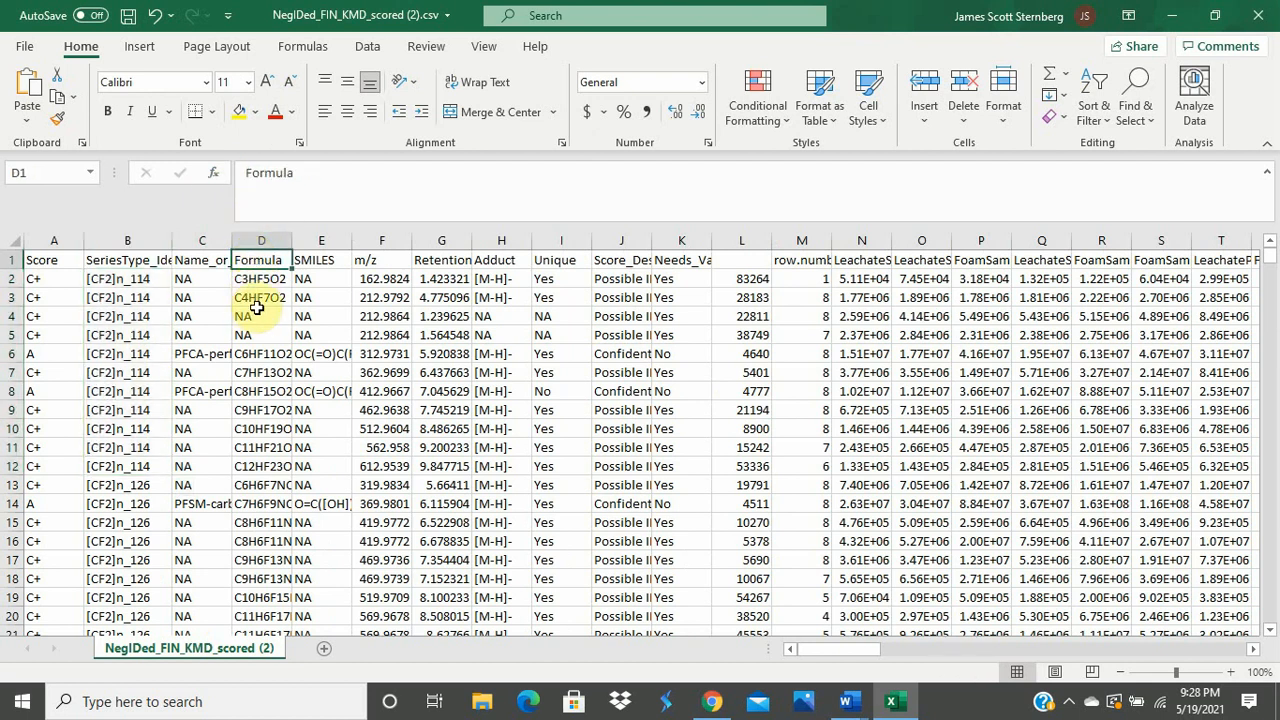
key("ctrl+c")
left_click(257, 358)
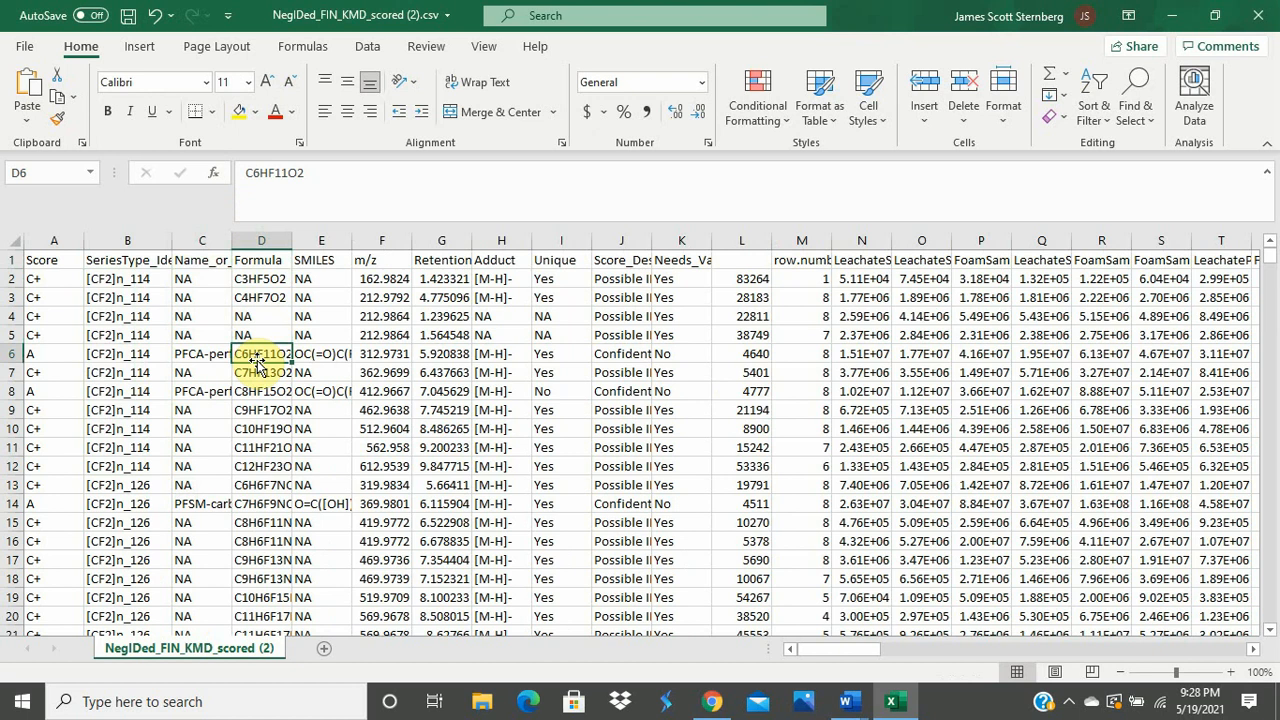
left_click(257, 366)
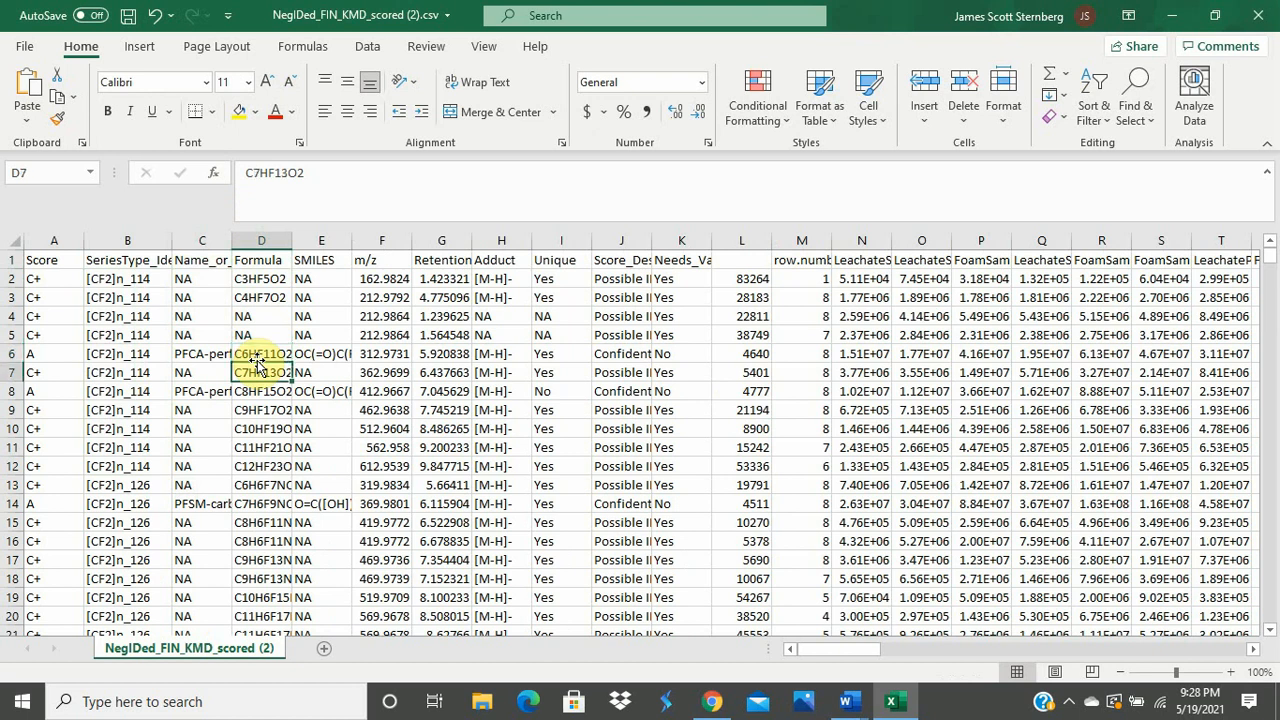
key("Down")
key("Down")
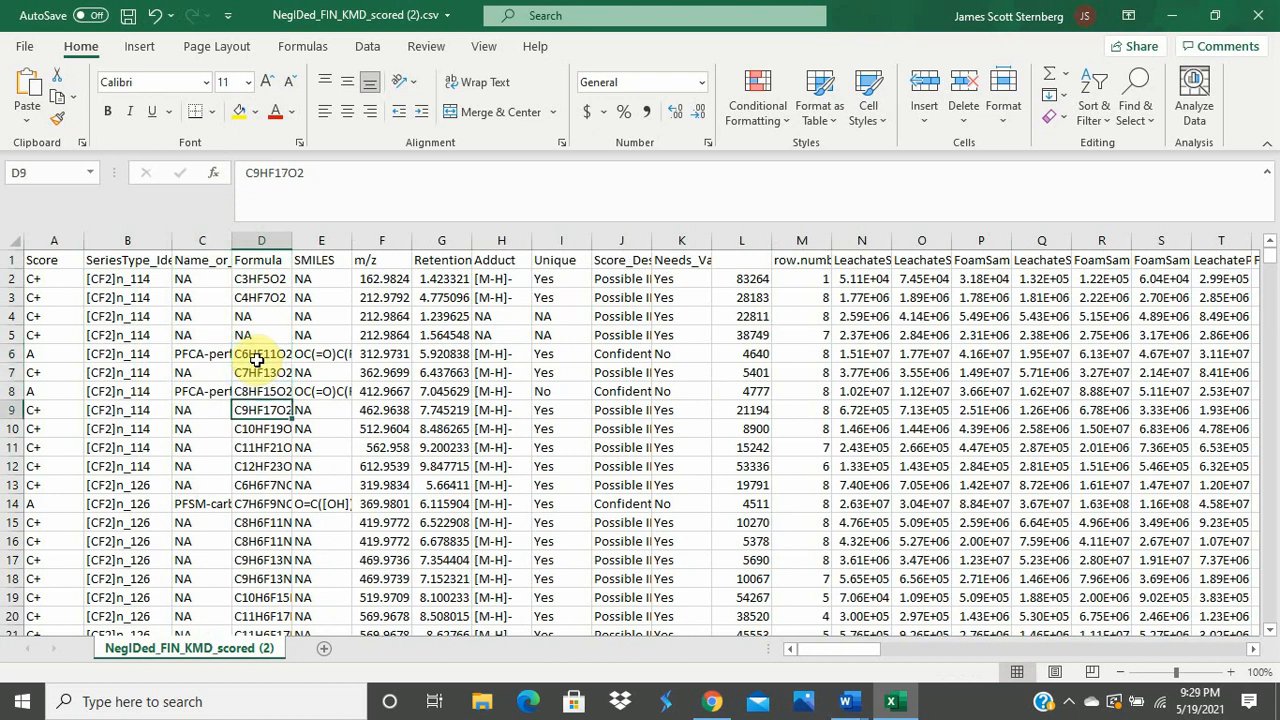
key("Down")
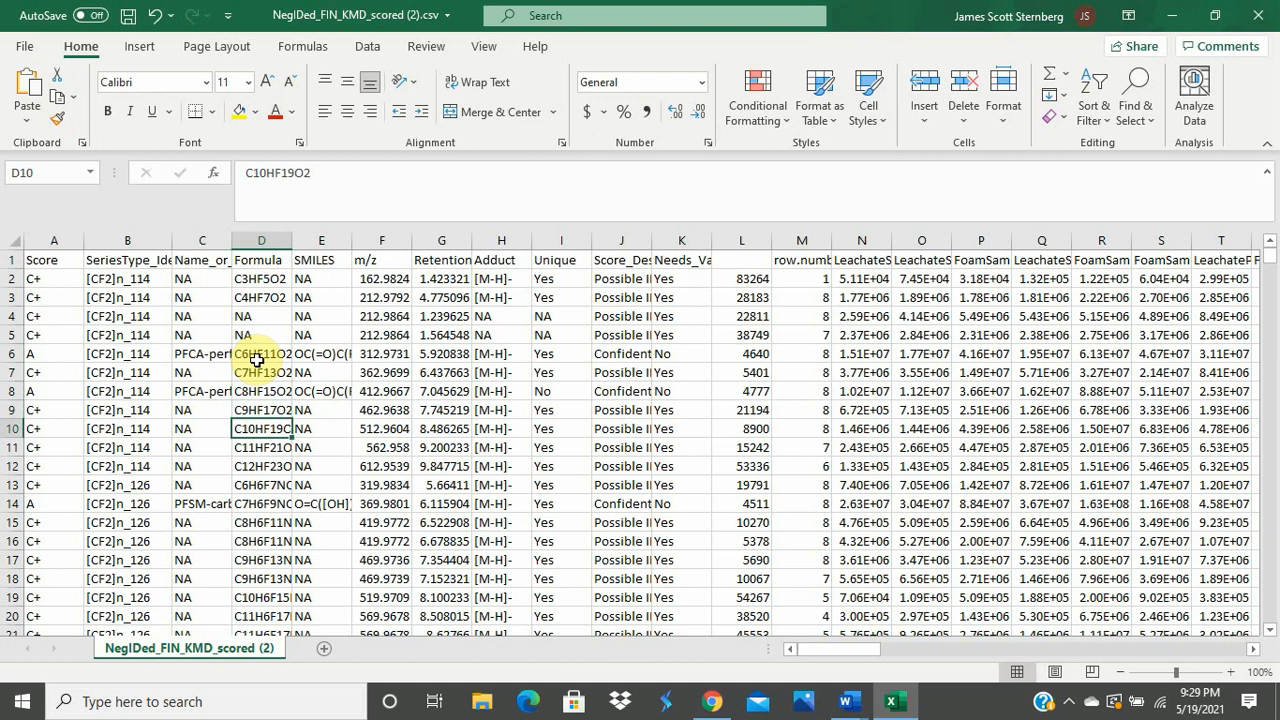
key("Down")
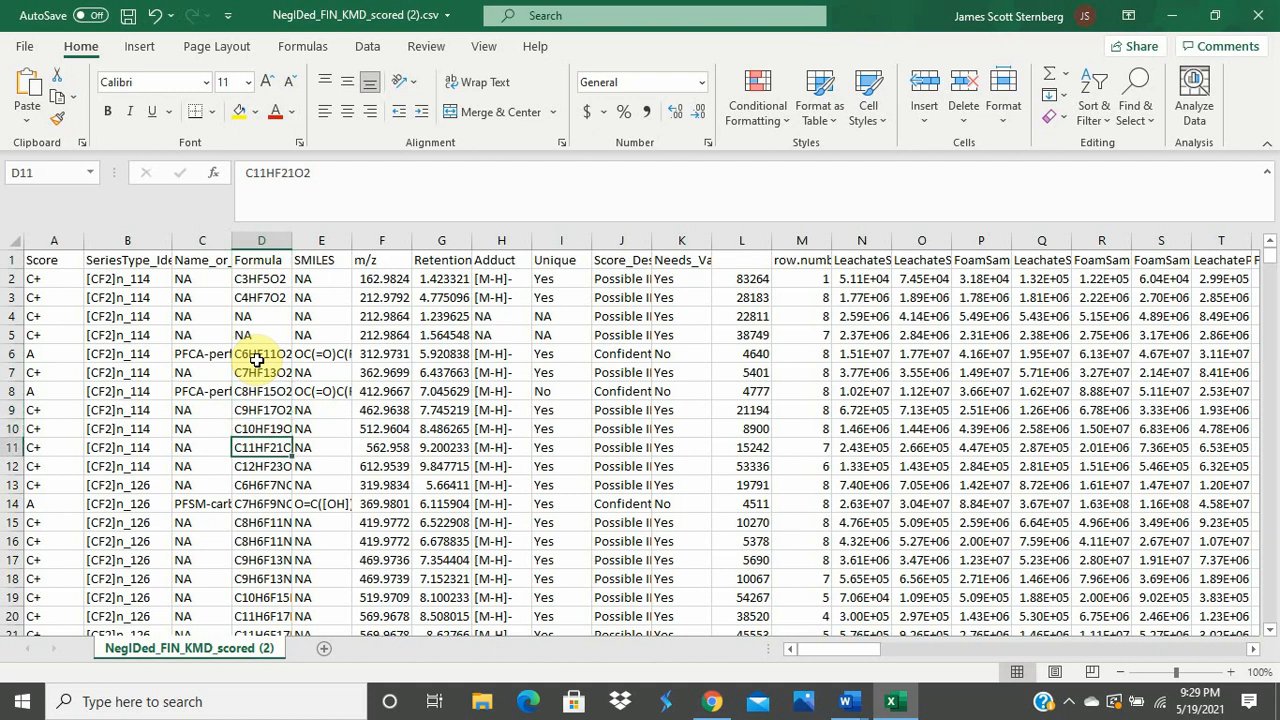
key("Down")
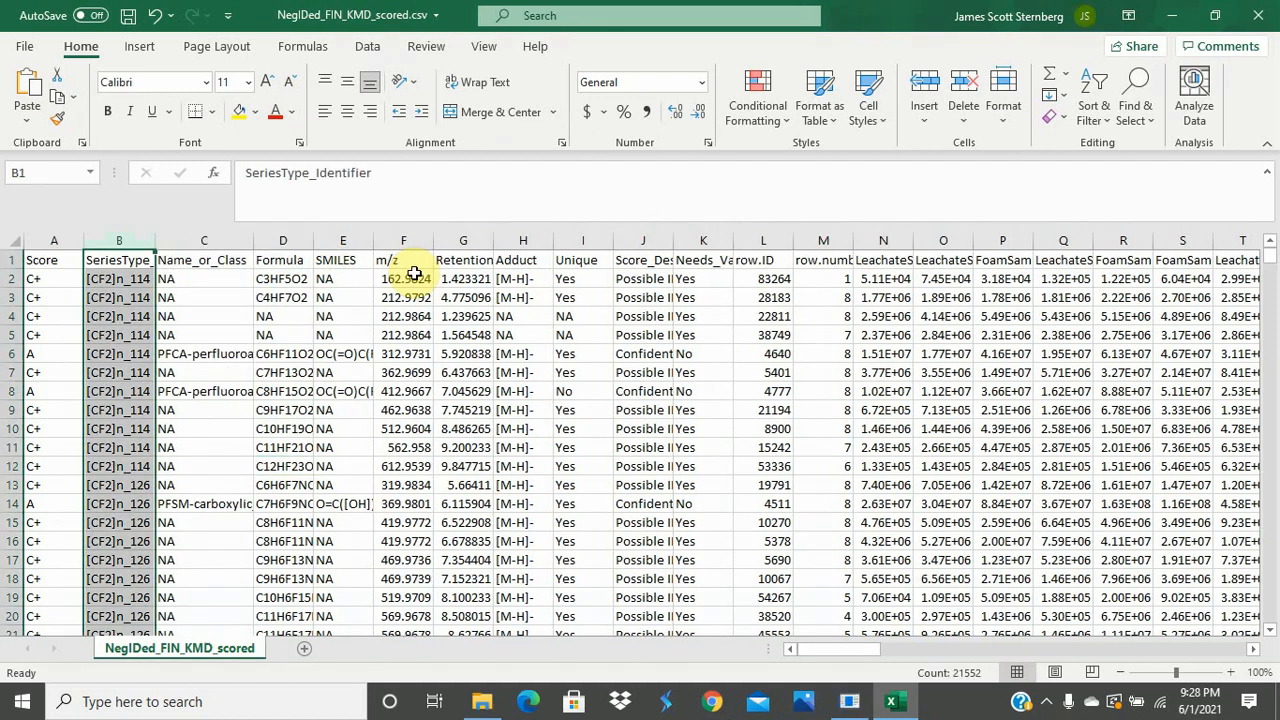
Step: Review the Name_or_Class, Formula and SMILES column headings and the first Name_or_Class entries
left_click(219, 263)
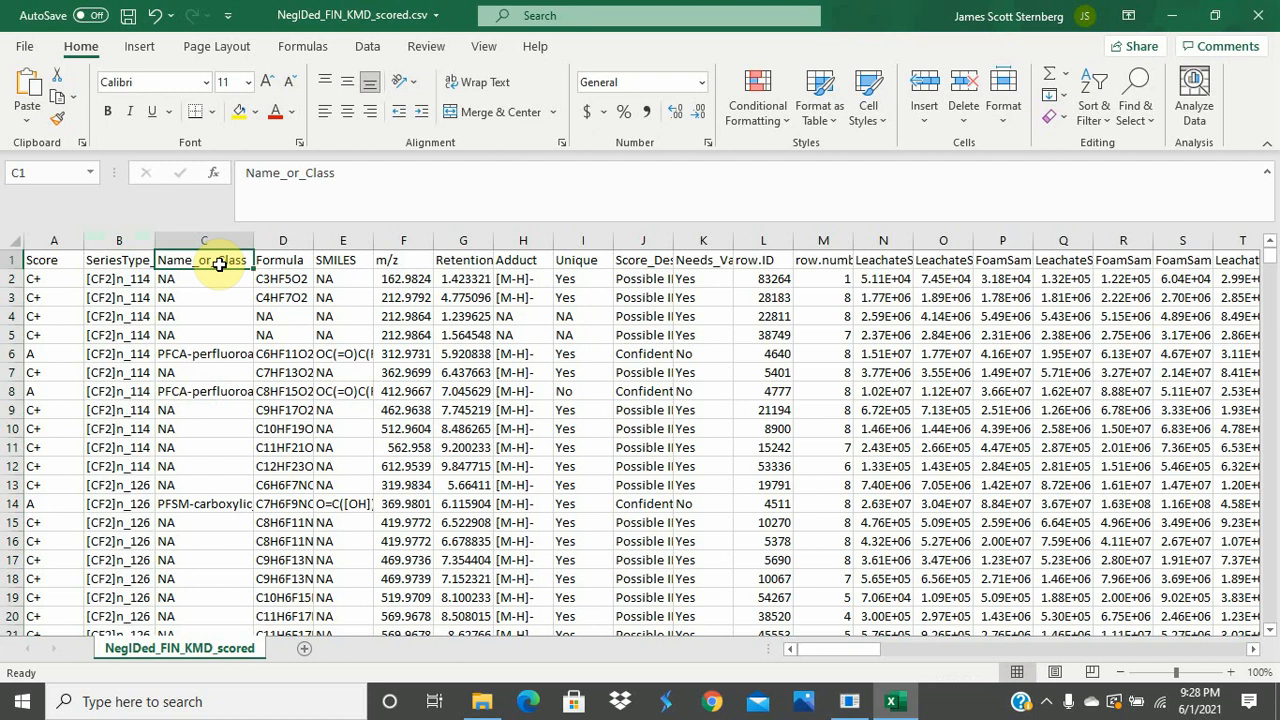
left_click(268, 261)
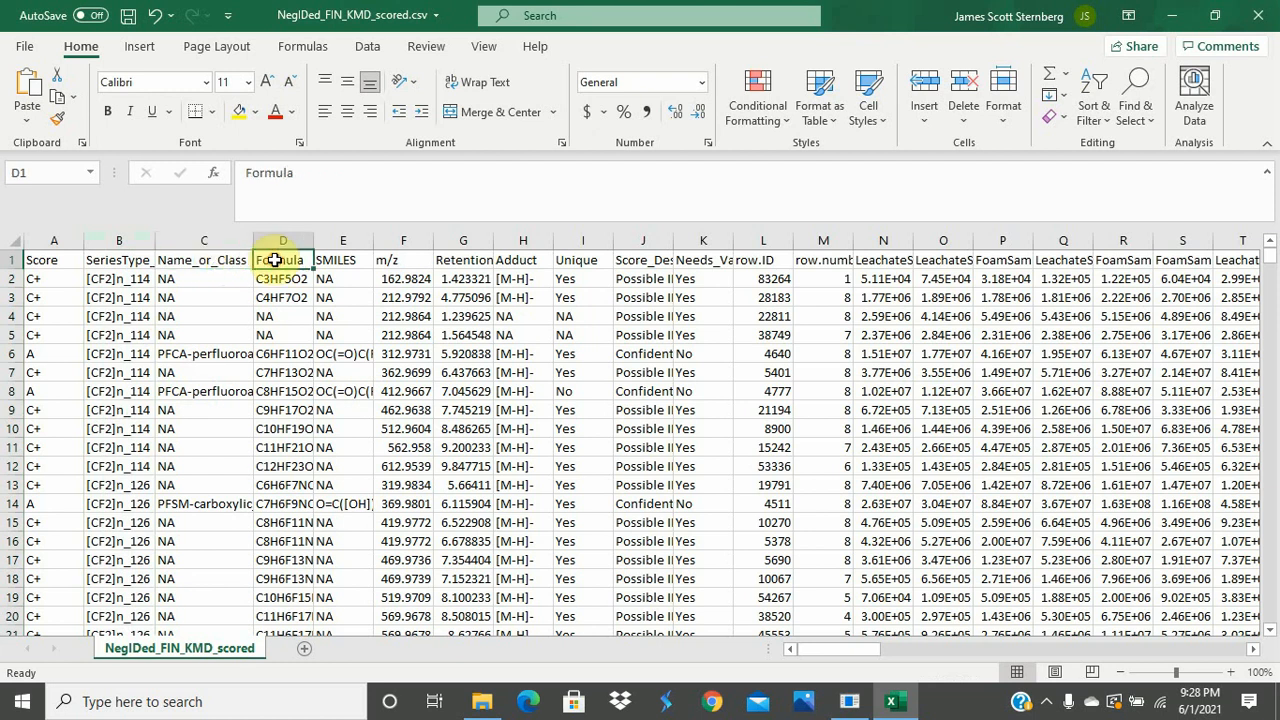
left_click(335, 263)
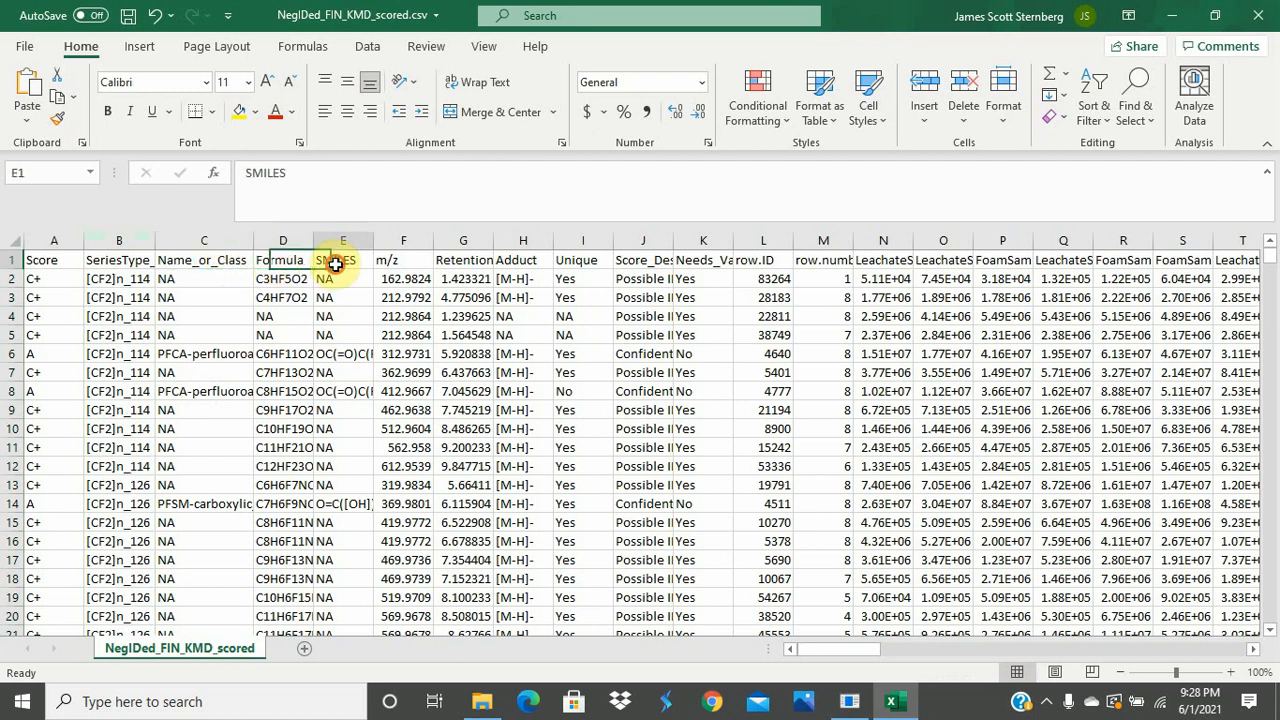
left_click(225, 263)
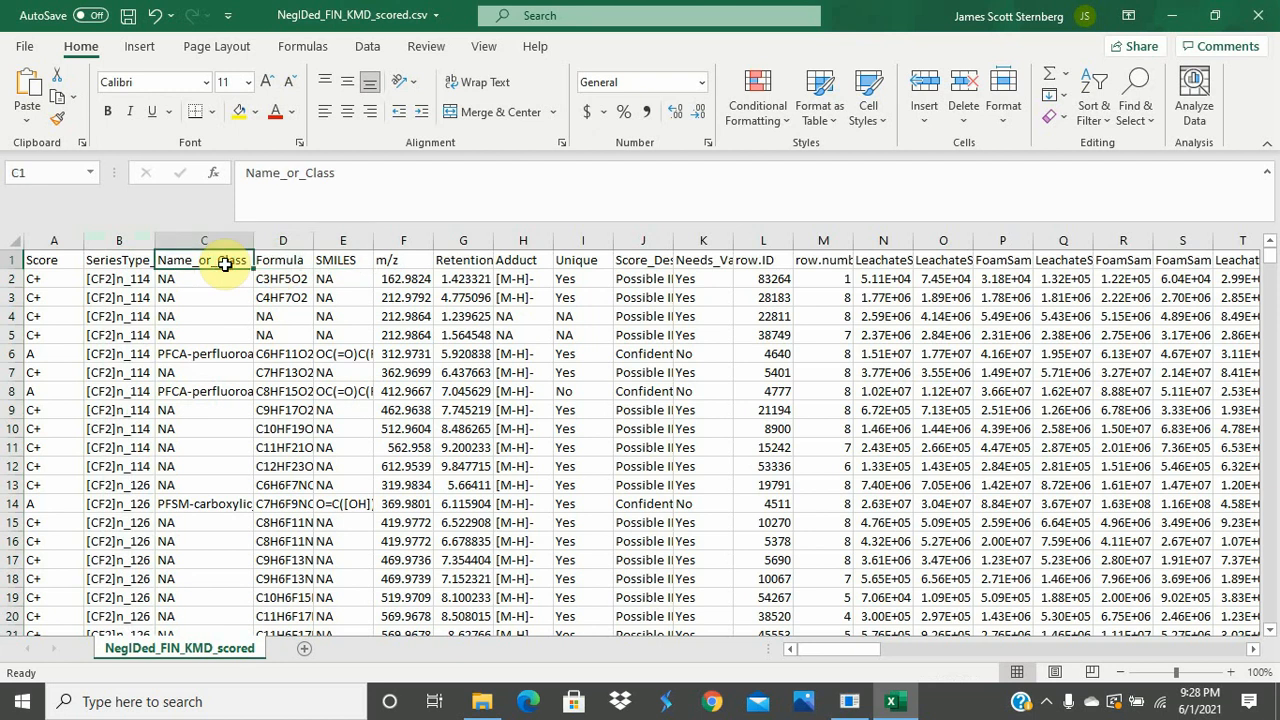
left_click(220, 280)
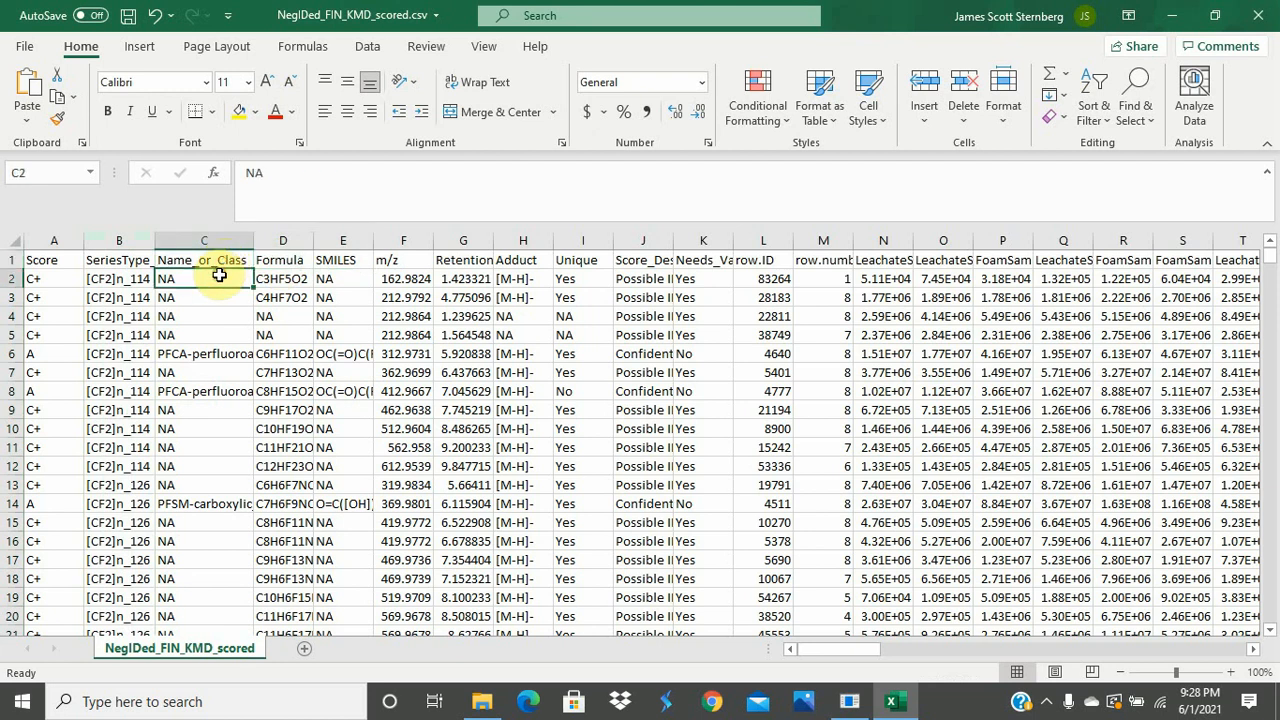
left_click(218, 293)
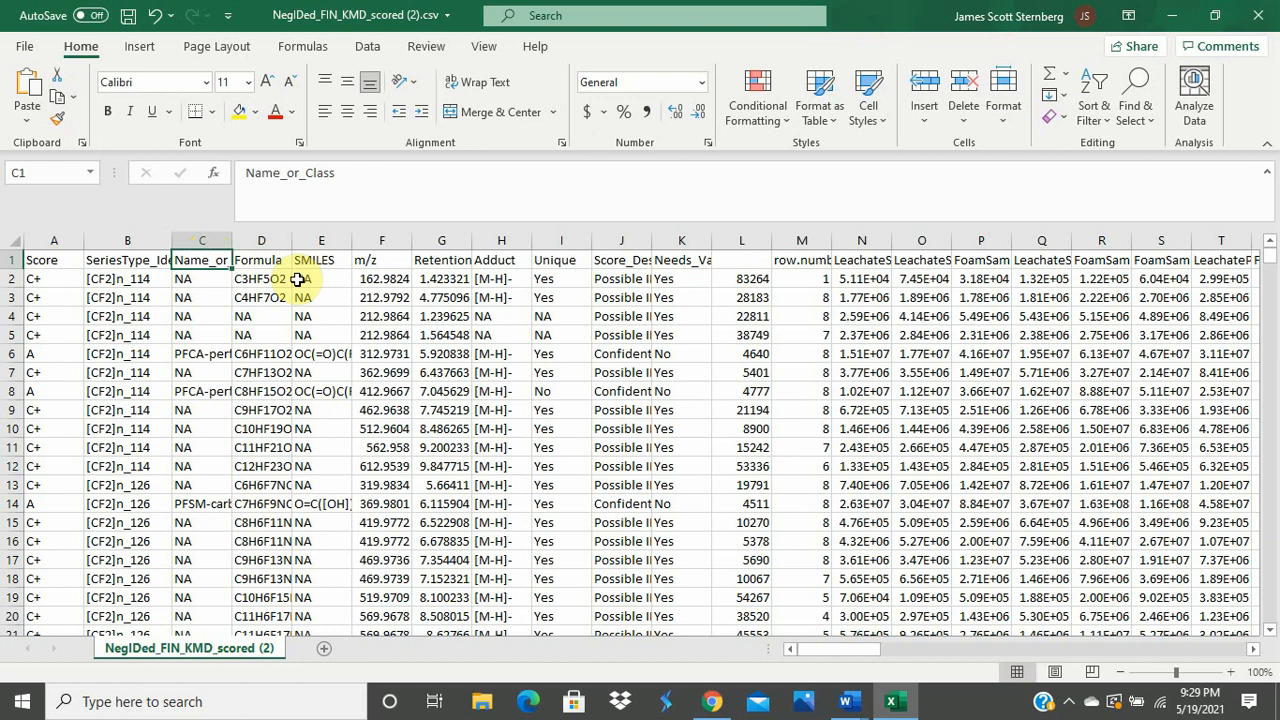
Step: Inspect the Name_or_Class entries in C2:C12, the whole of row 7, and the first entry in the Formula column
left_click_drag(203, 279, 183, 459)
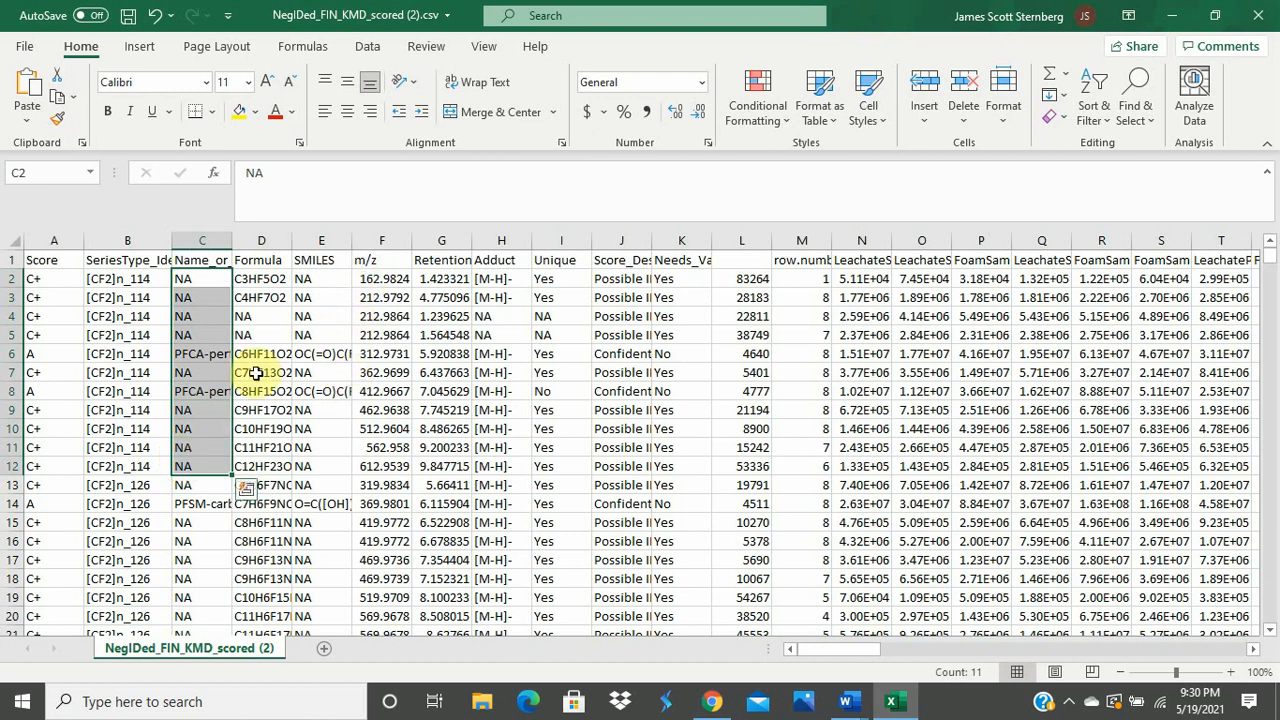
left_click(12, 372)
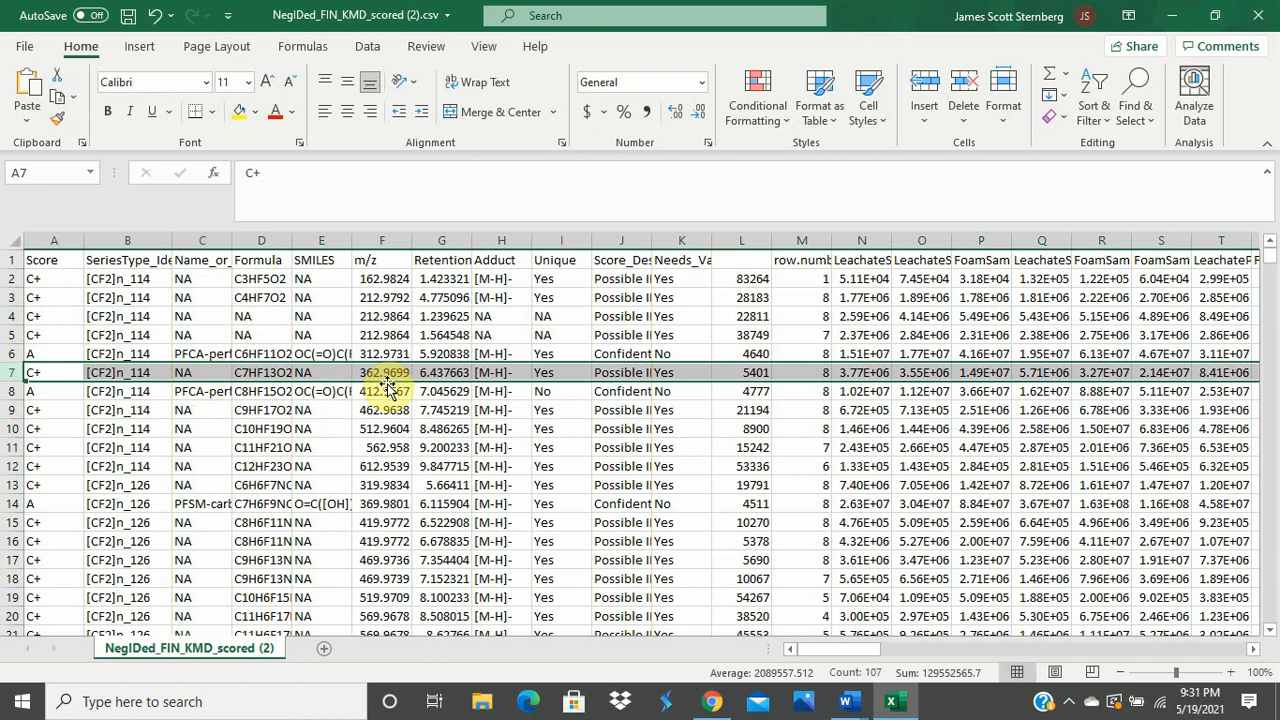
left_click(274, 259)
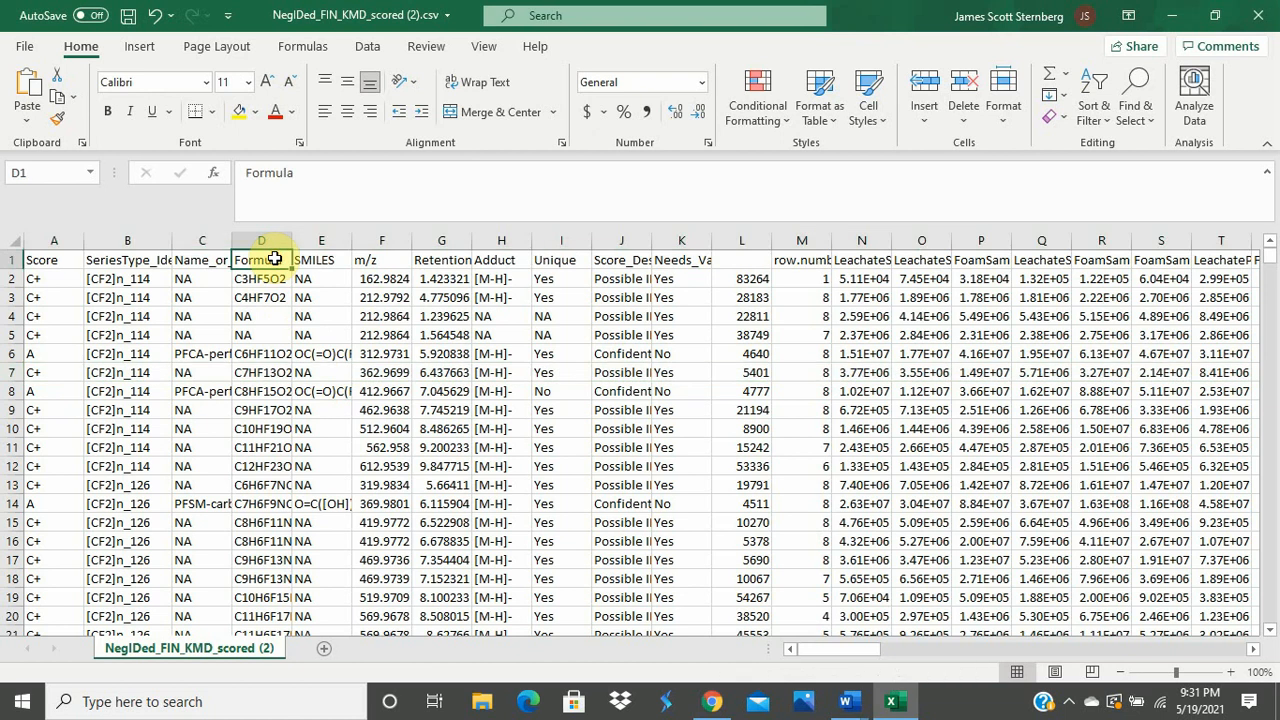
left_click(272, 278)
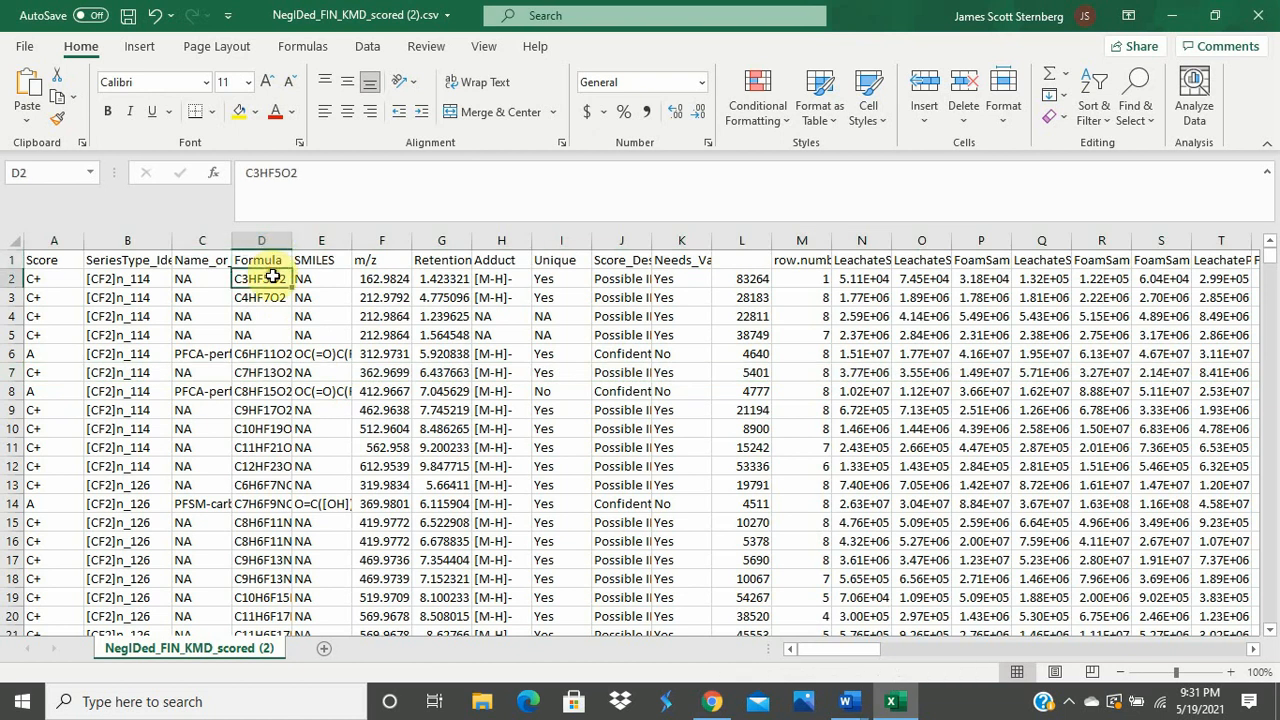
Step: Examine the SMILES column, checking the entries in E6 and E33:E34 against their scores
left_click(336, 260)
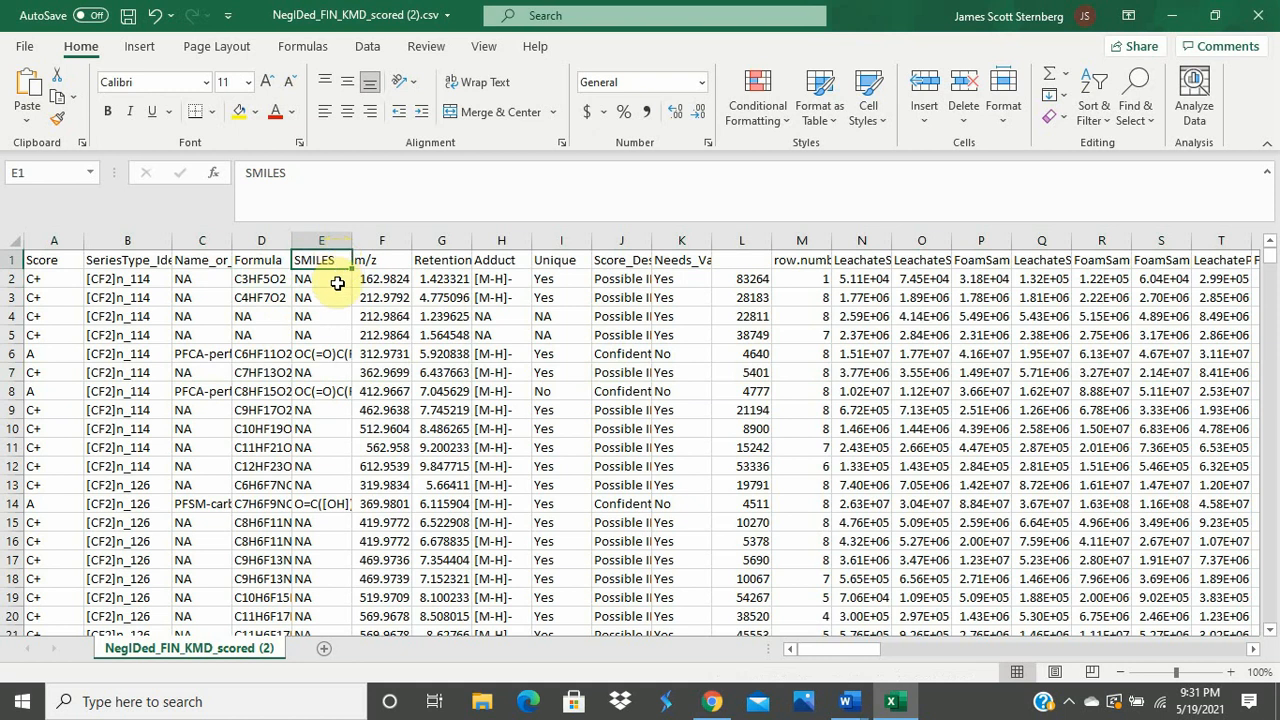
left_click(326, 353)
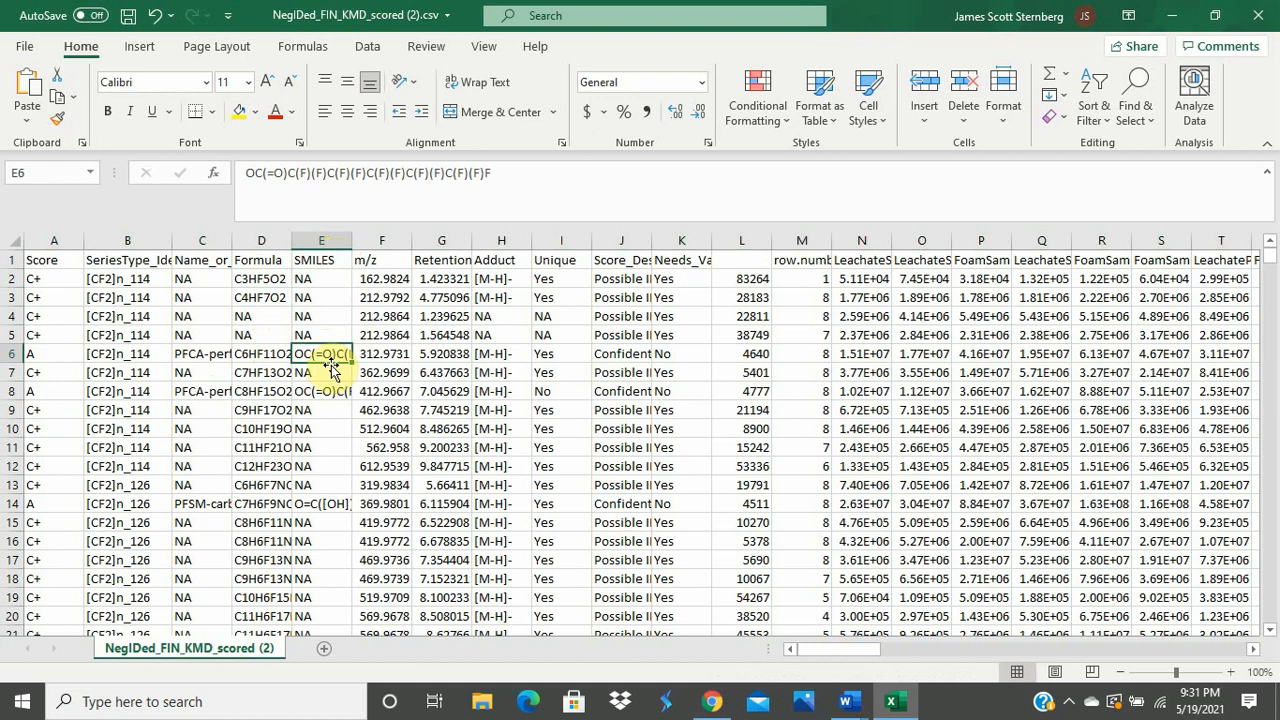
scroll(333, 369, "down", 1)
scroll(333, 369, "down", 5)
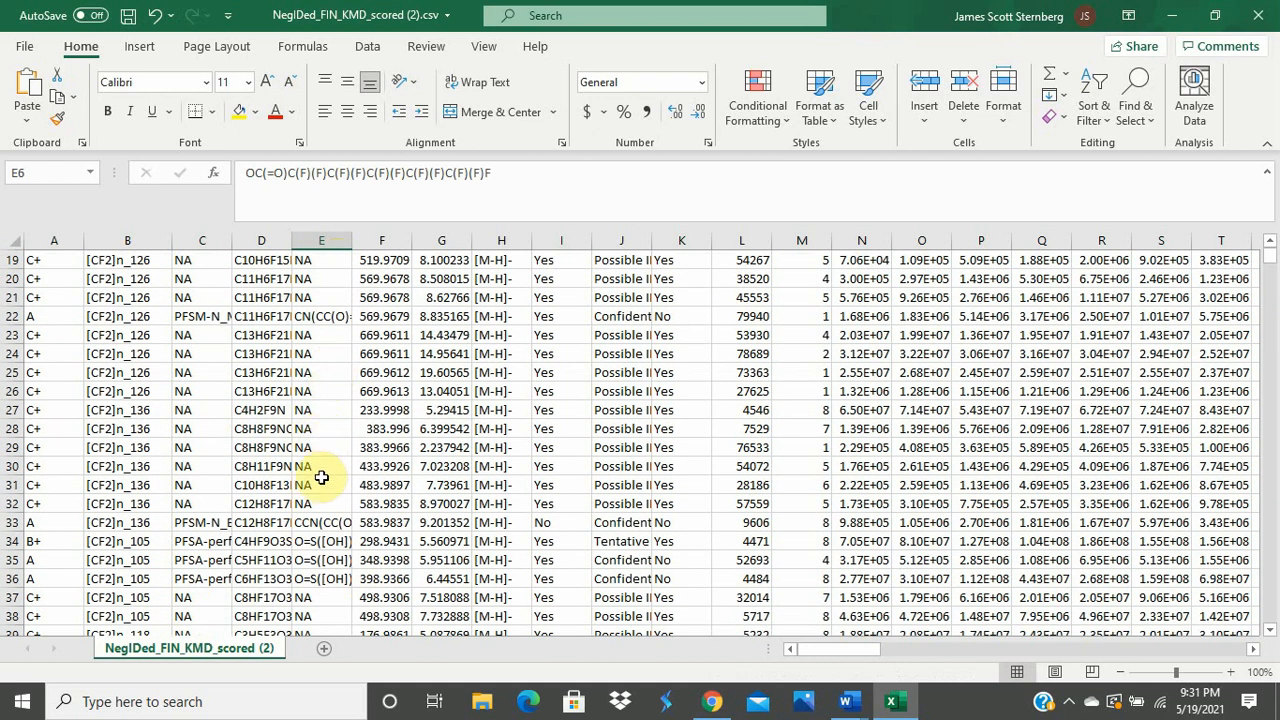
left_click_drag(321, 522, 321, 538)
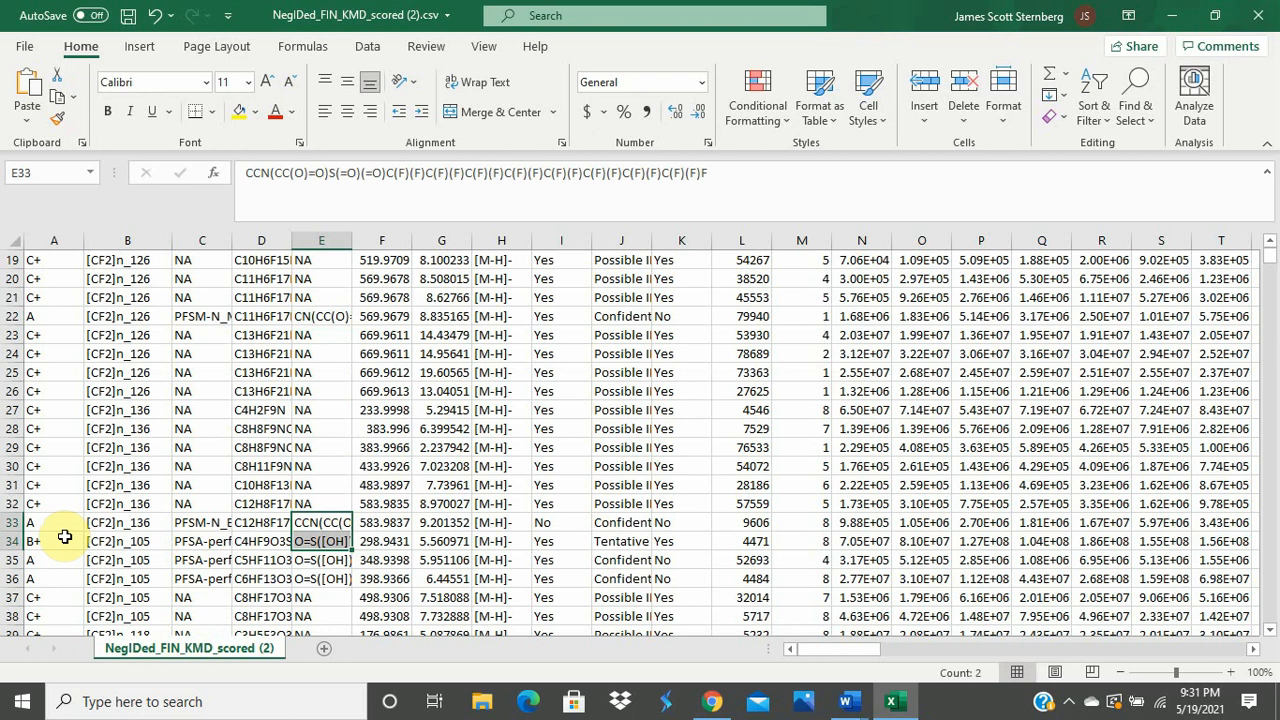
scroll(70, 453, "up", 6)
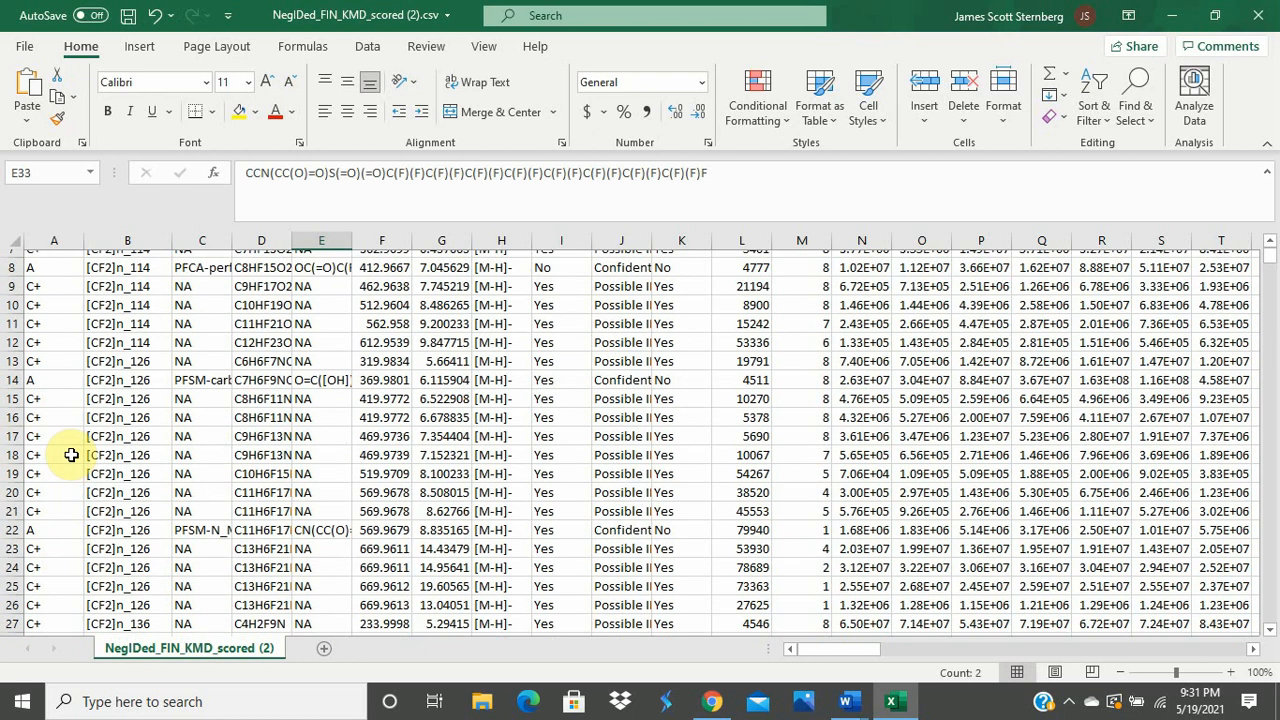
Step: Review the m/z heading and the Retention Time values in rows 2 to 9, comparing the two values in G4:G5
left_click(370, 259)
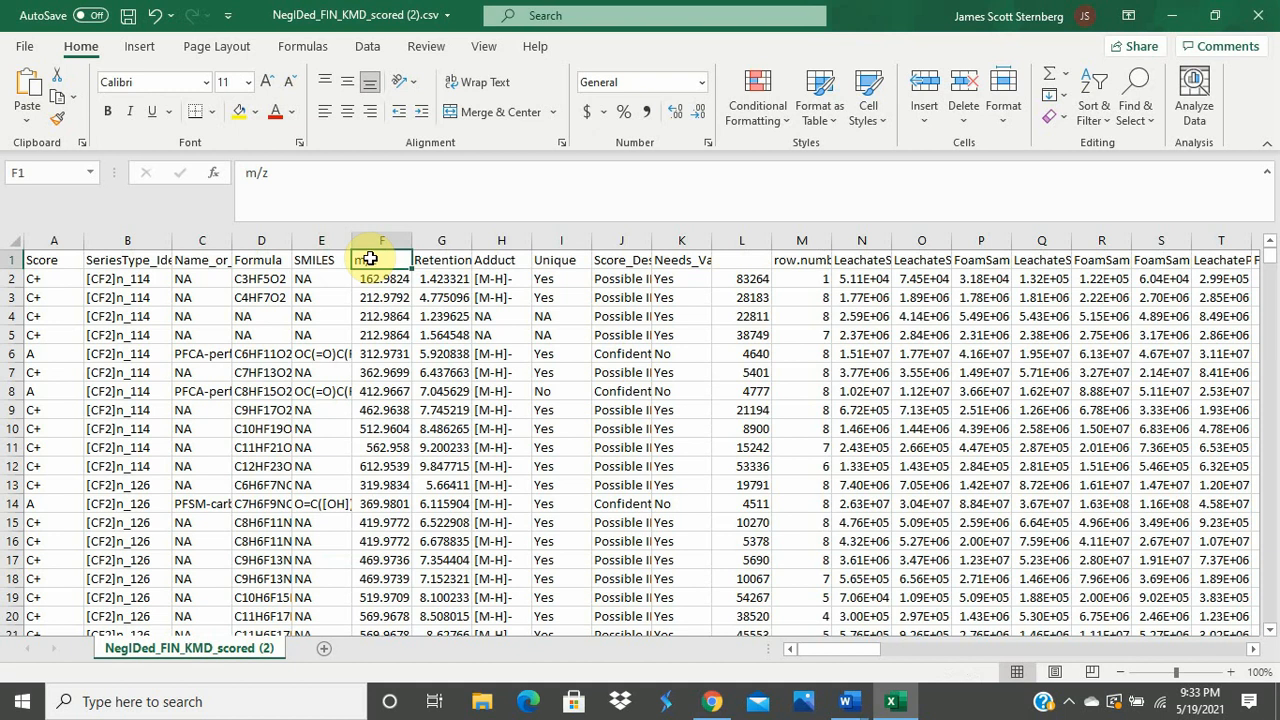
left_click(434, 257)
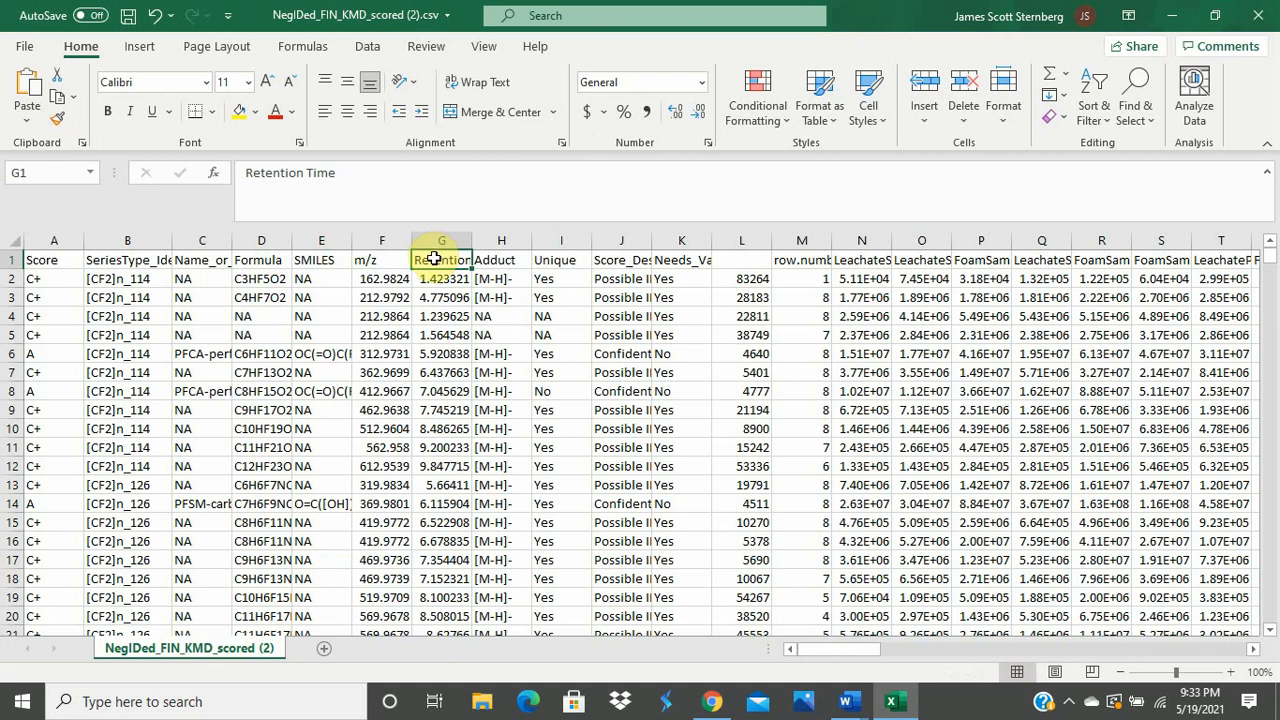
left_click(439, 276)
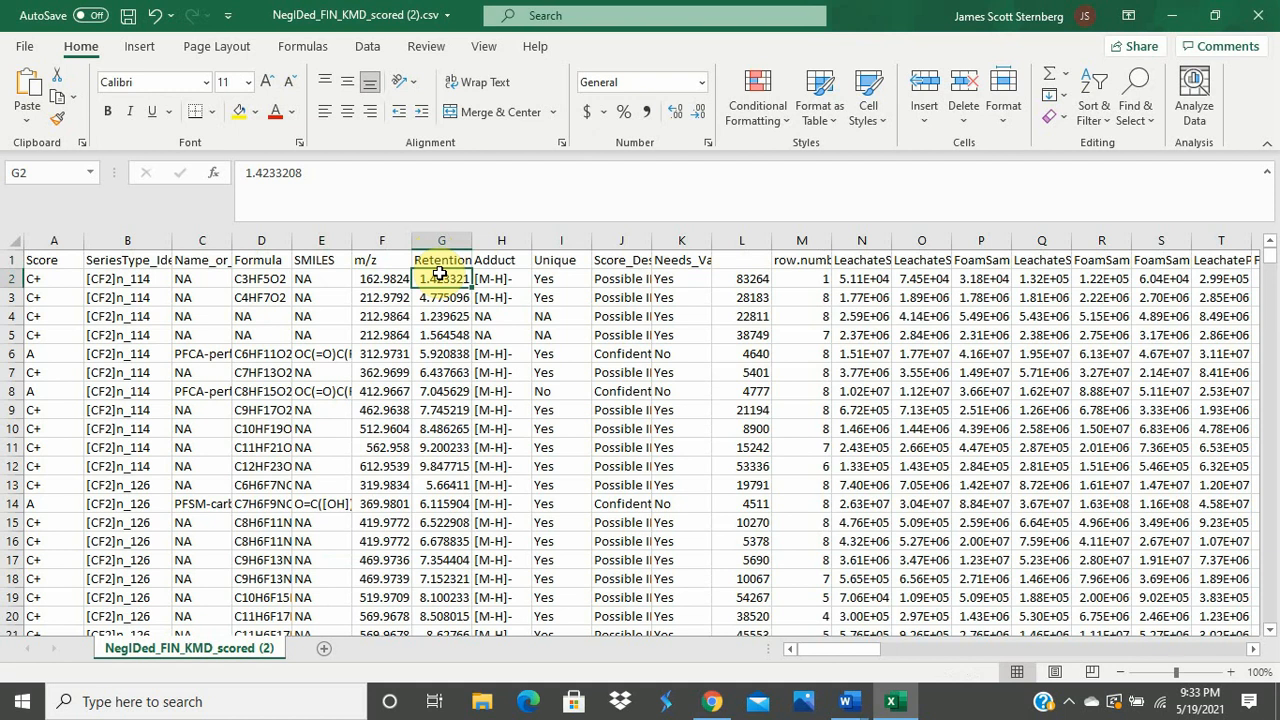
key("Down")
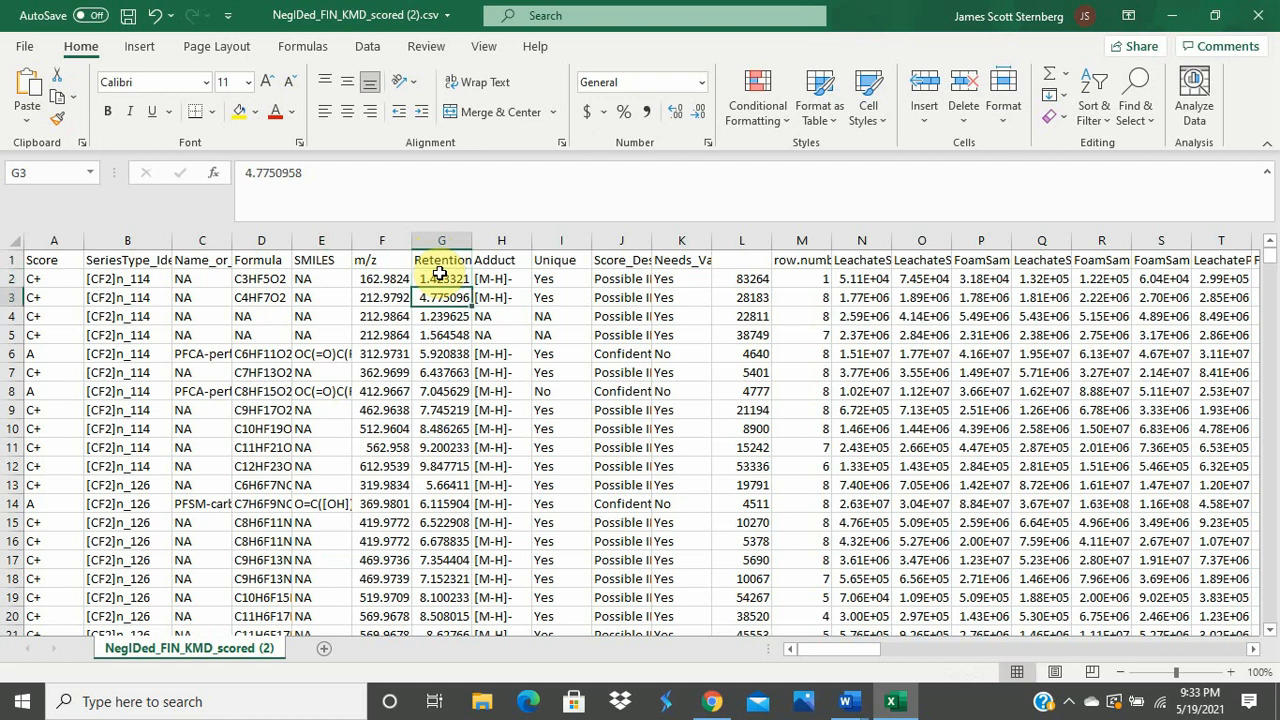
key("Down")
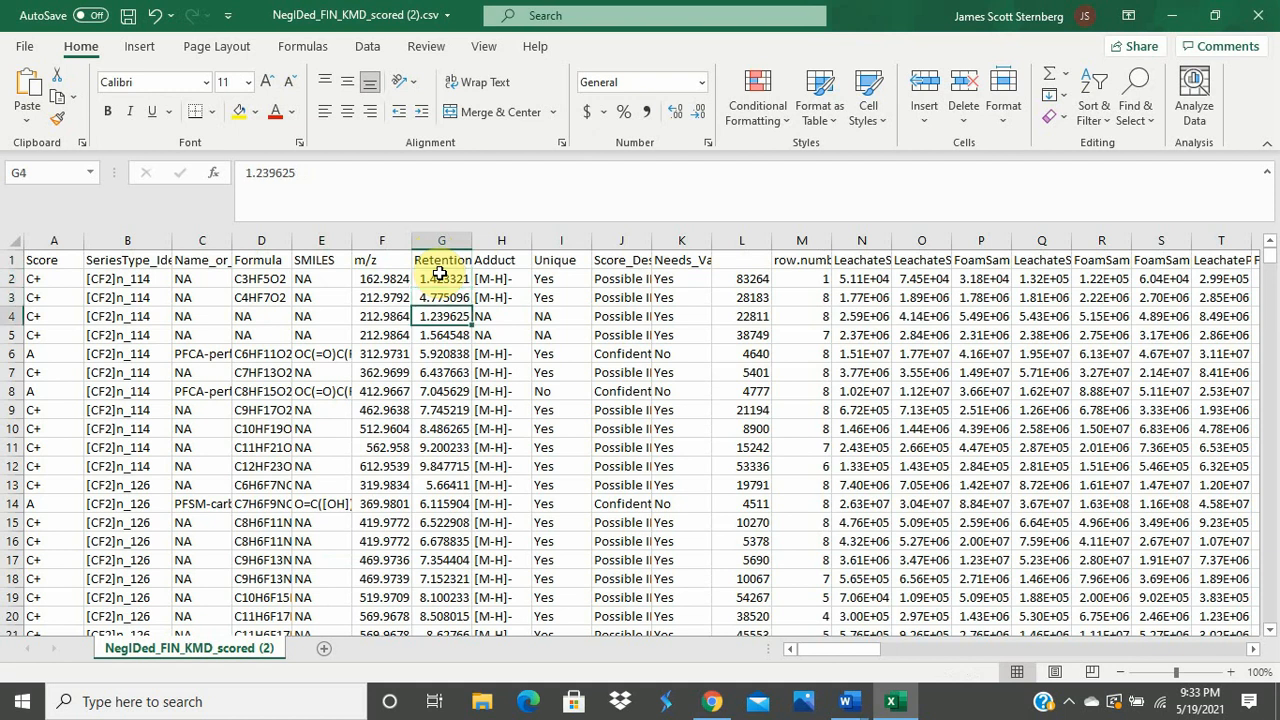
key("Down")
key("Down")
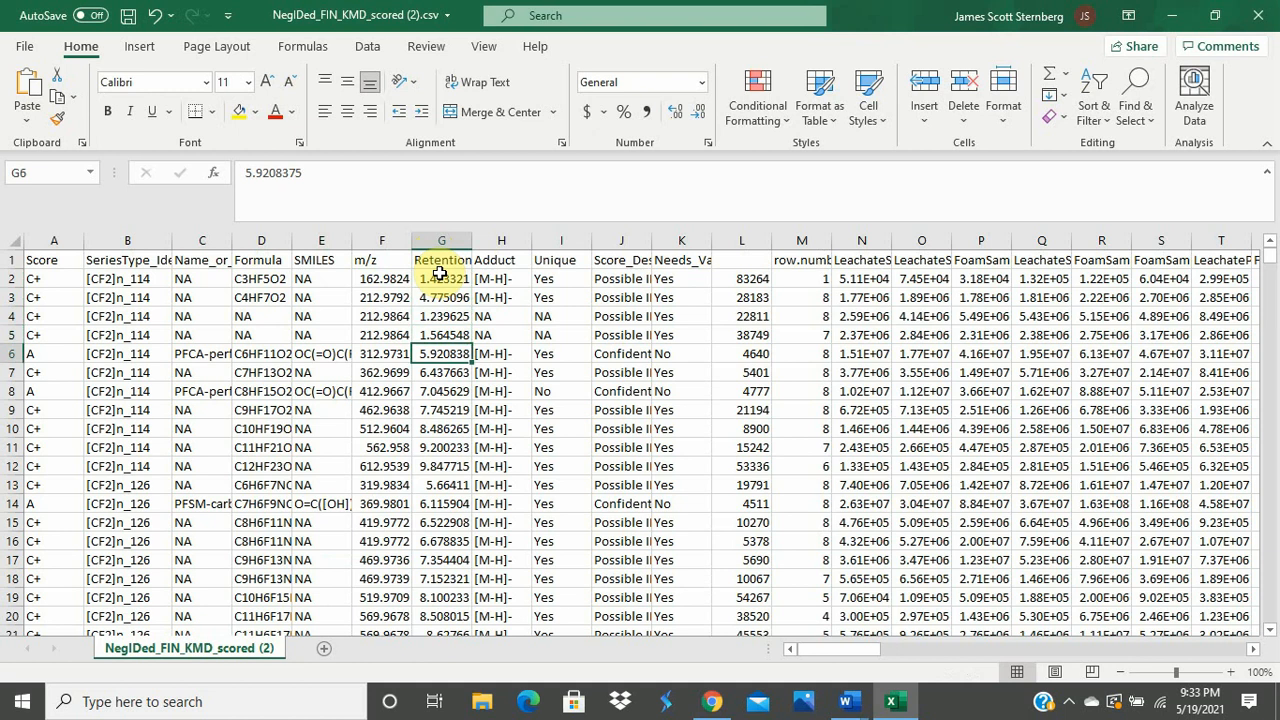
key("Down")
key("Down")
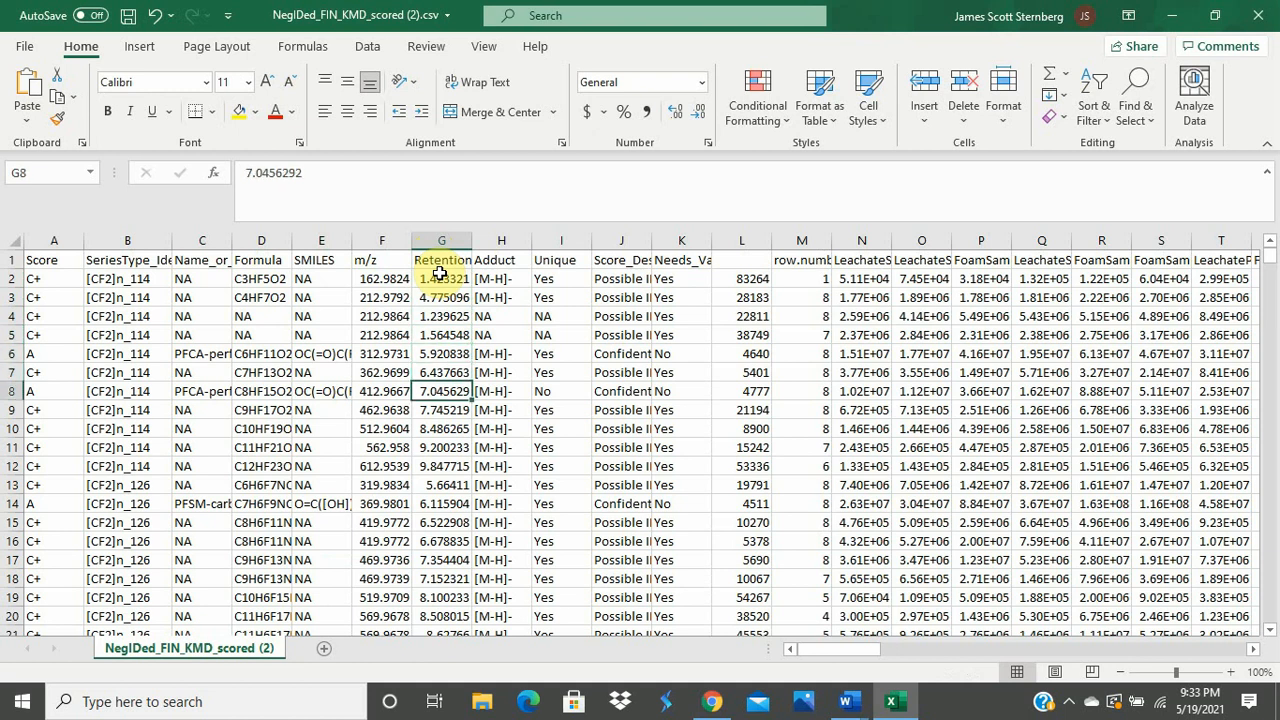
key("Down")
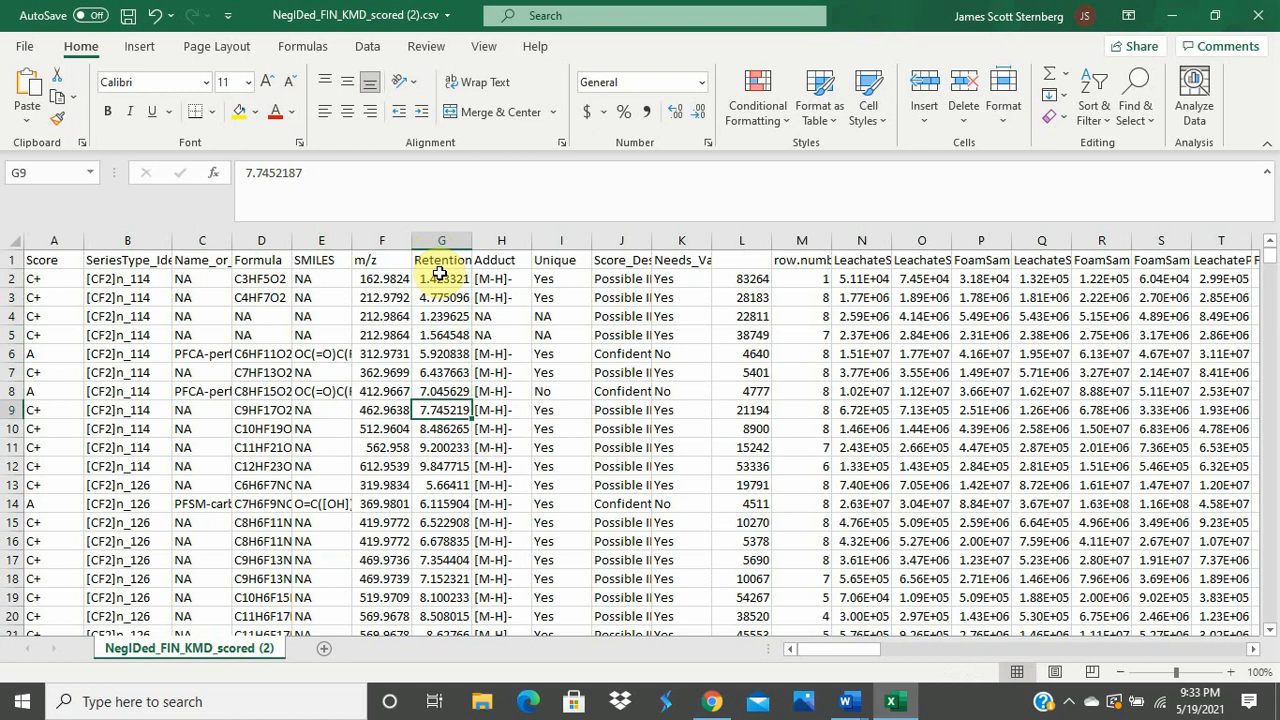
left_click(447, 314)
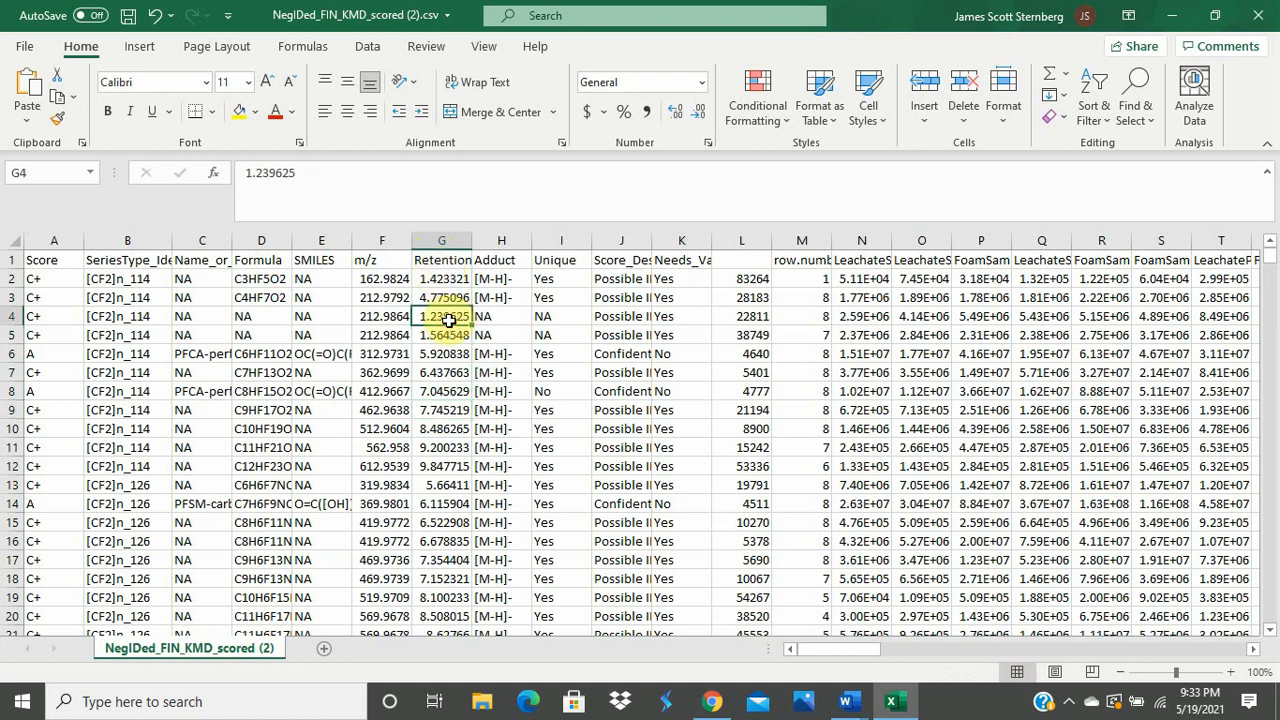
left_click_drag(449, 316, 449, 330)
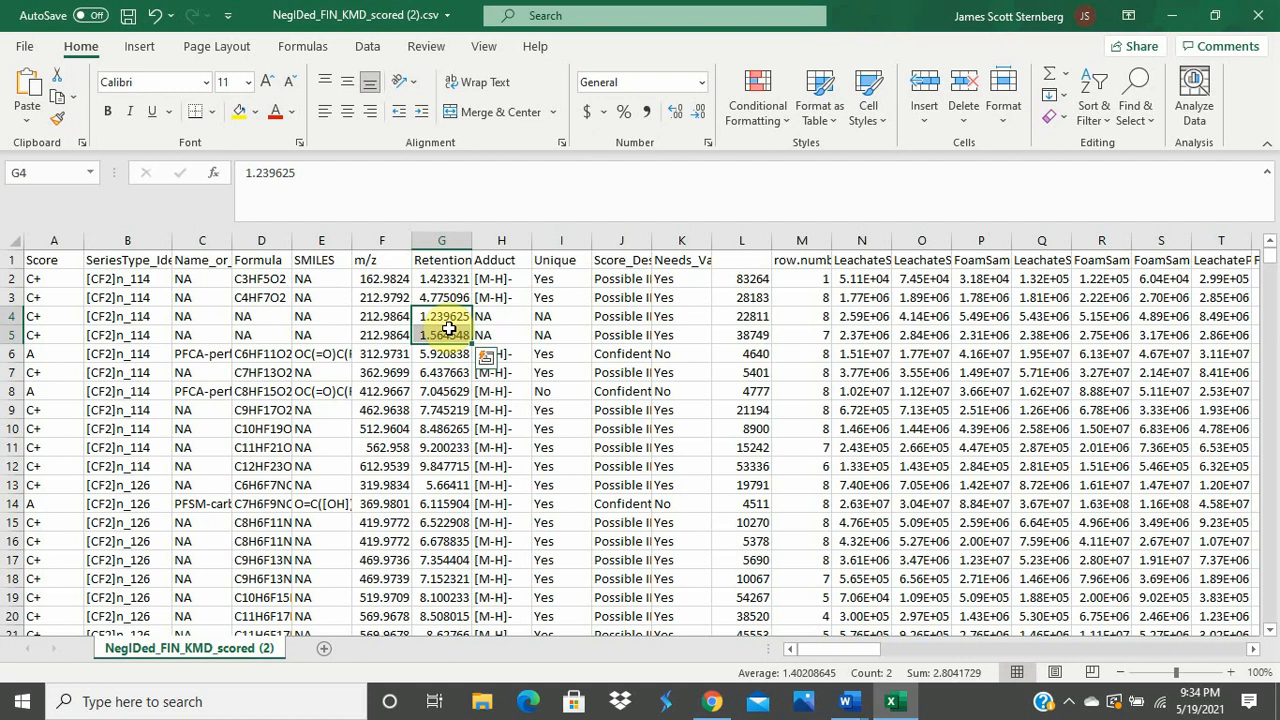
Step: Review the Adduct, Unique and Score_Description headings, checking the Unique entries in I8 and I4 and the score description in J6
left_click(491, 261)
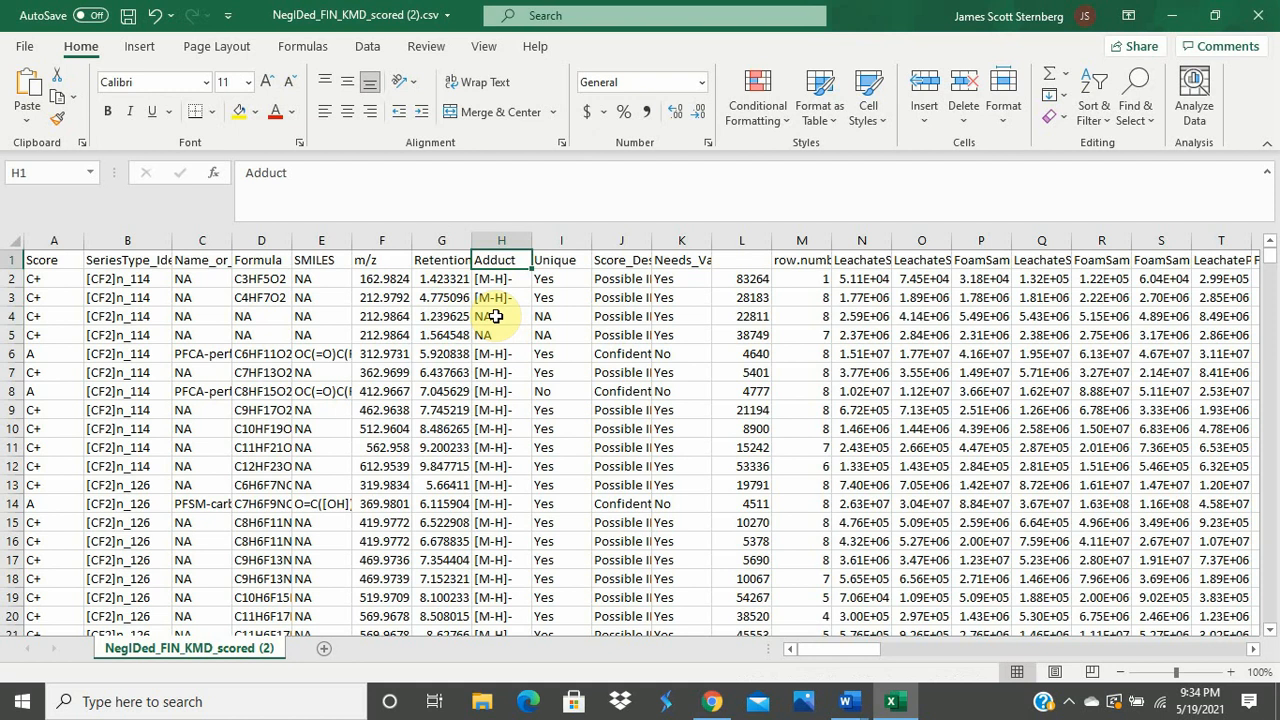
left_click(545, 263)
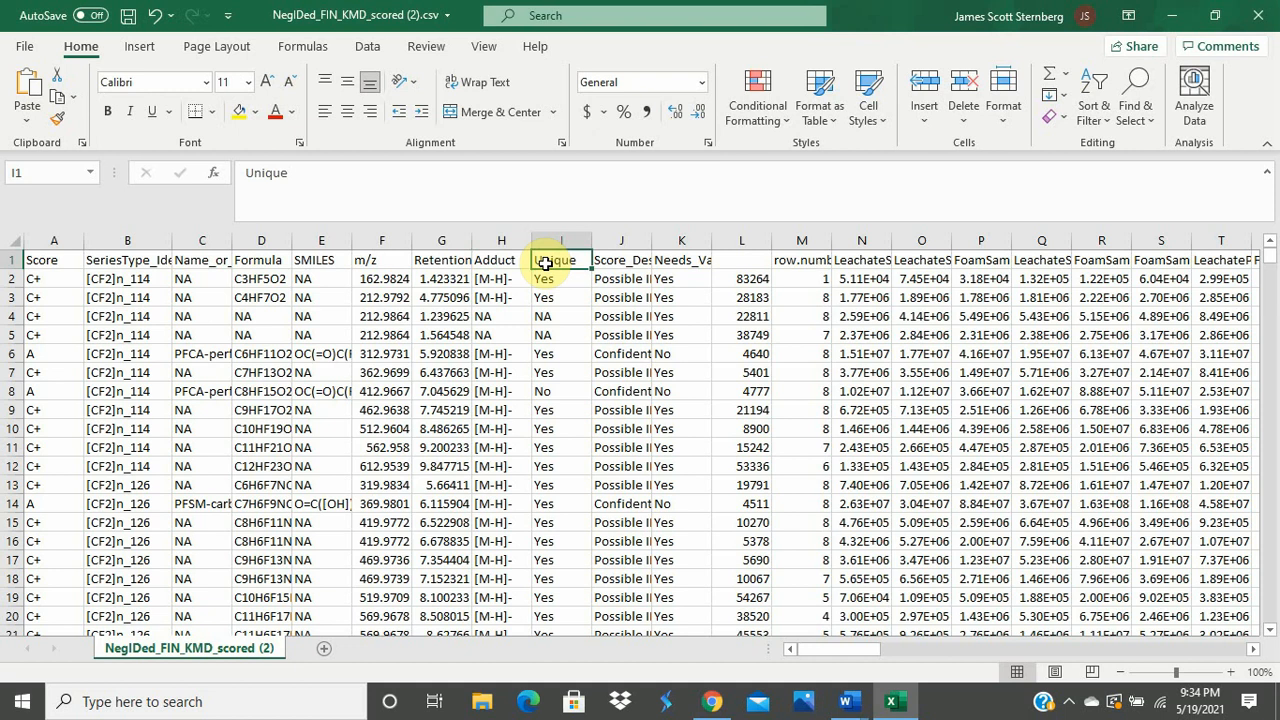
left_click(564, 393)
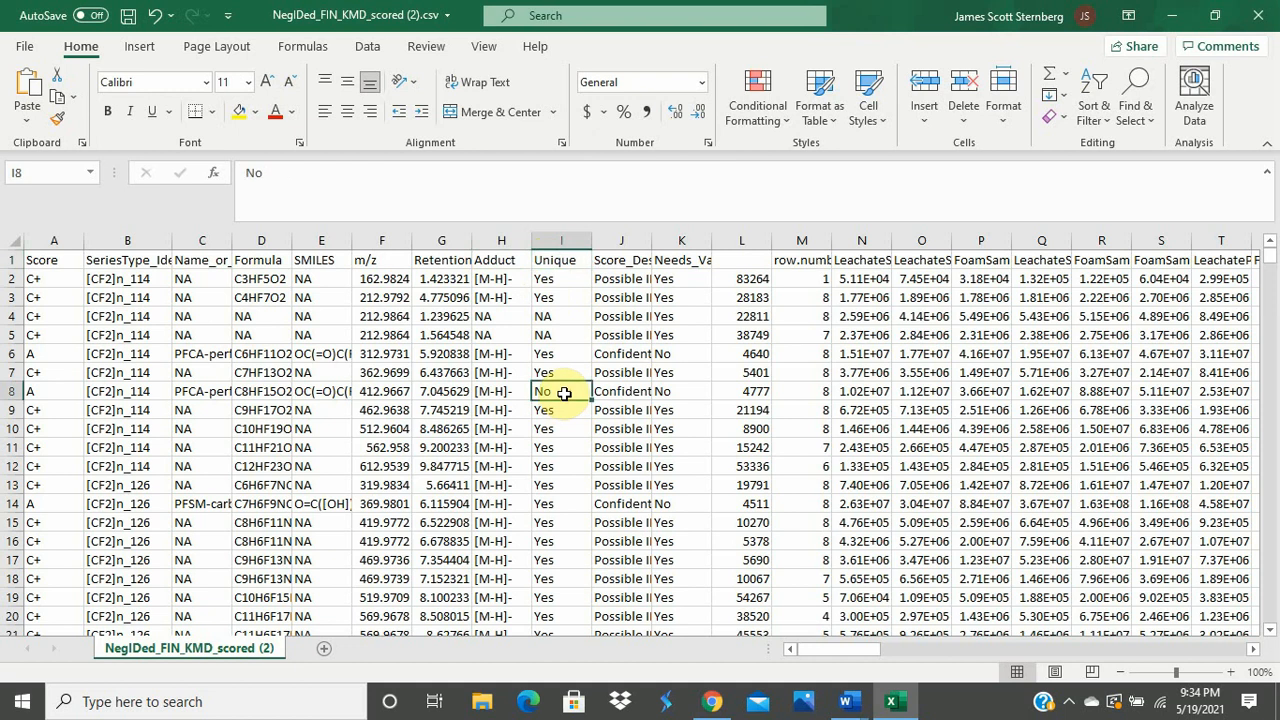
left_click(562, 317)
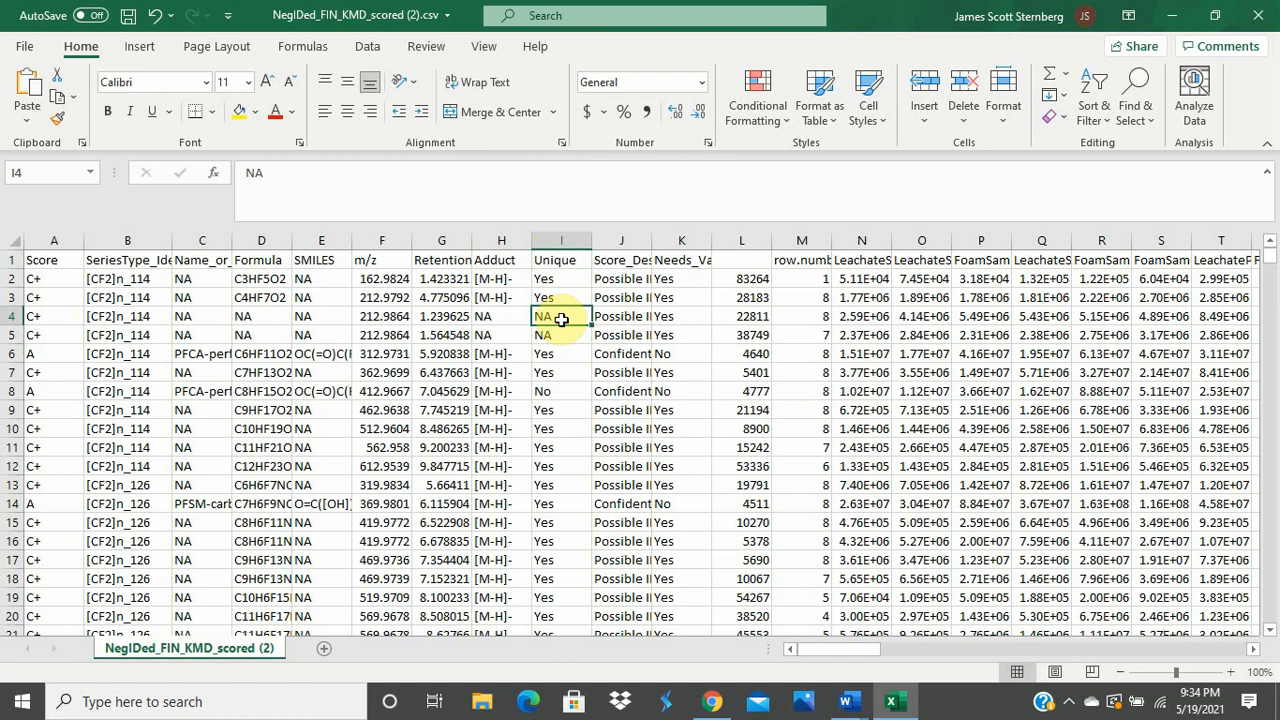
left_click(631, 257)
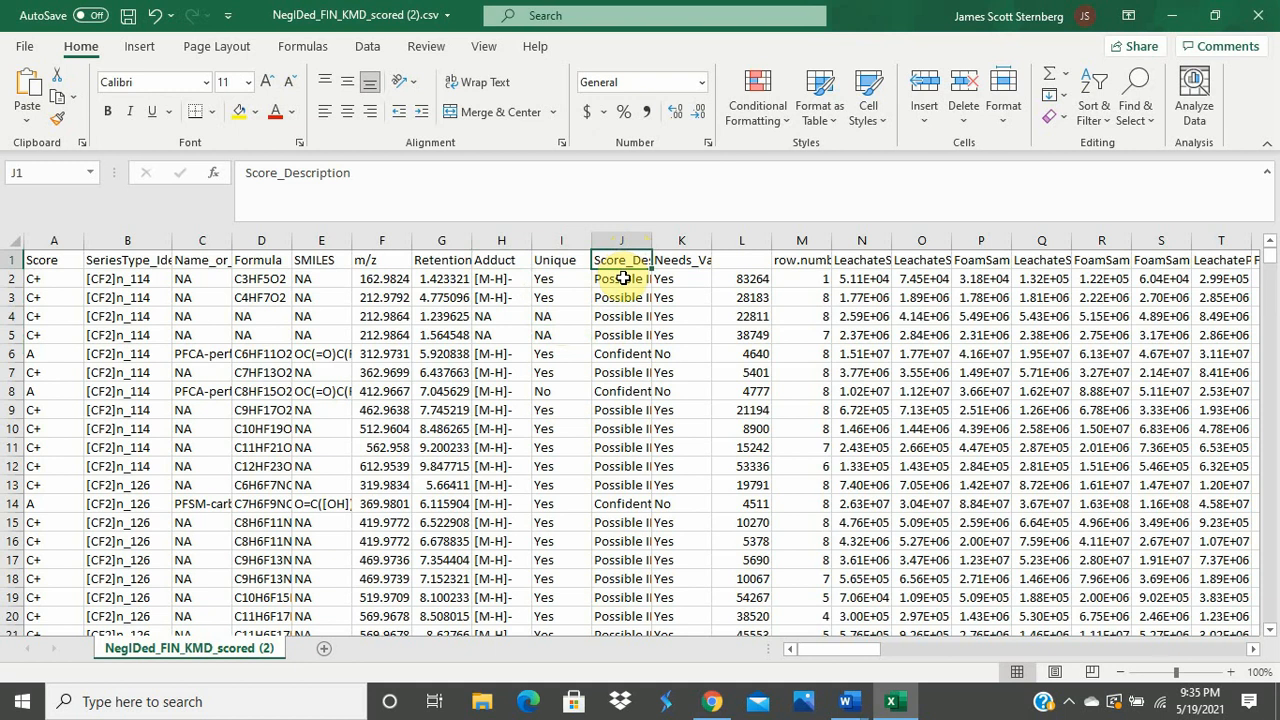
left_click(621, 354)
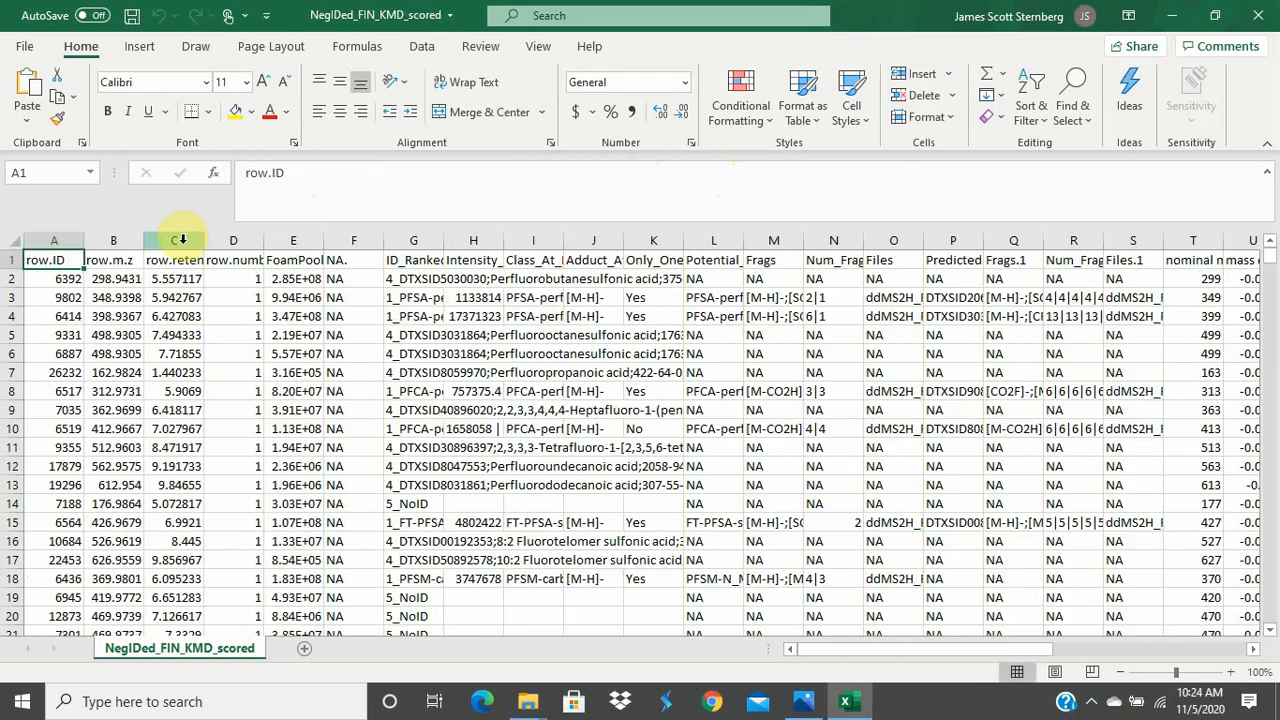
Step: In the other NegIDed_FIN_KMD_scored file, review columns A to F, from row.ID through the FoamPool peak area to NA
left_click(47, 239)
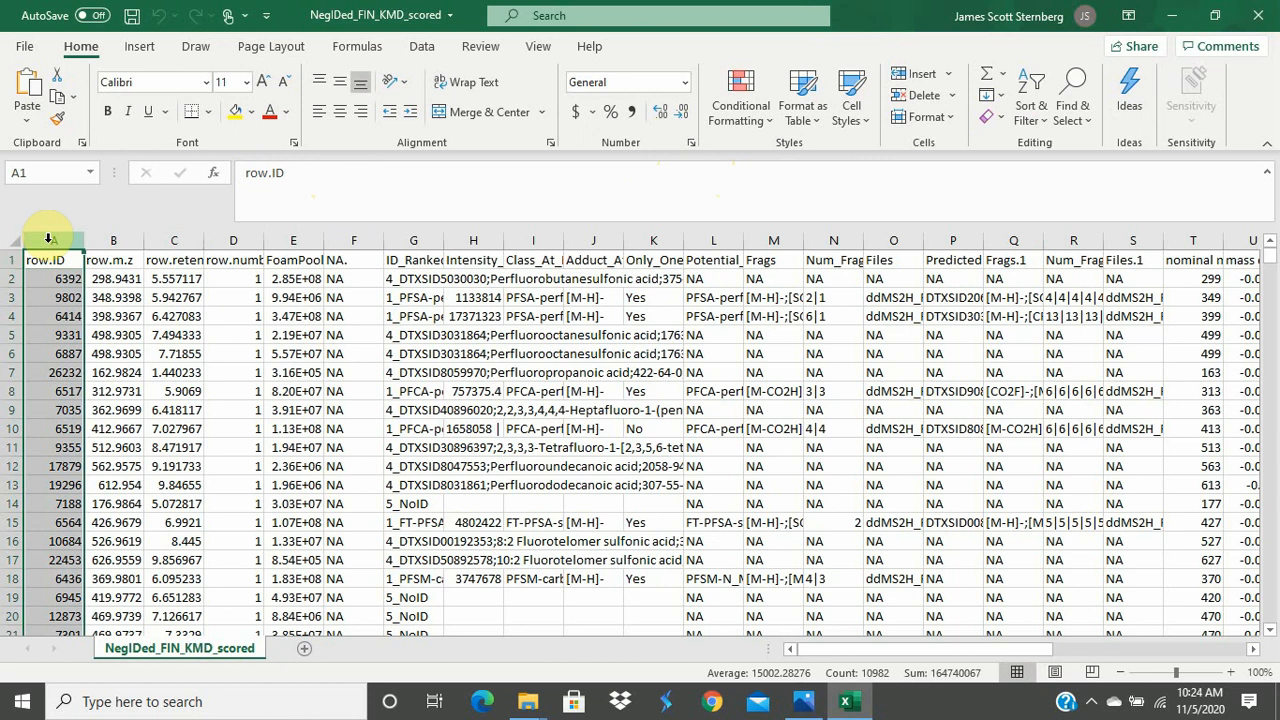
left_click(103, 240)
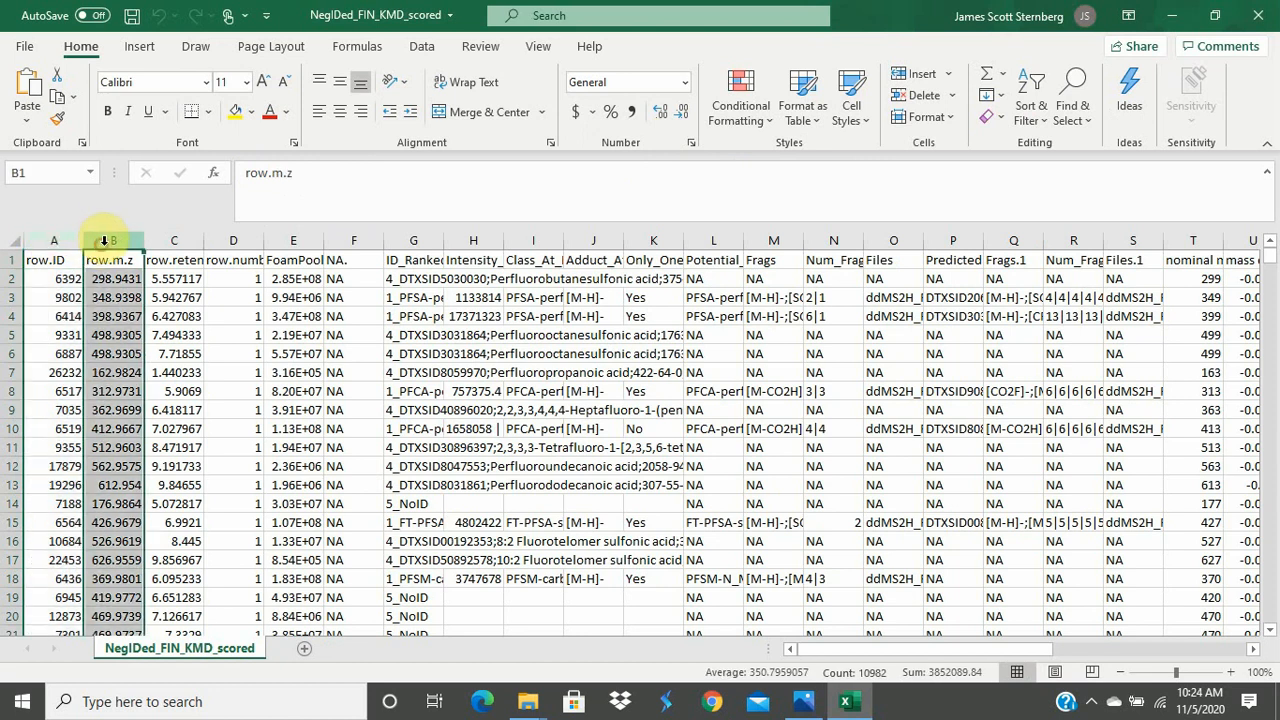
left_click(166, 243)
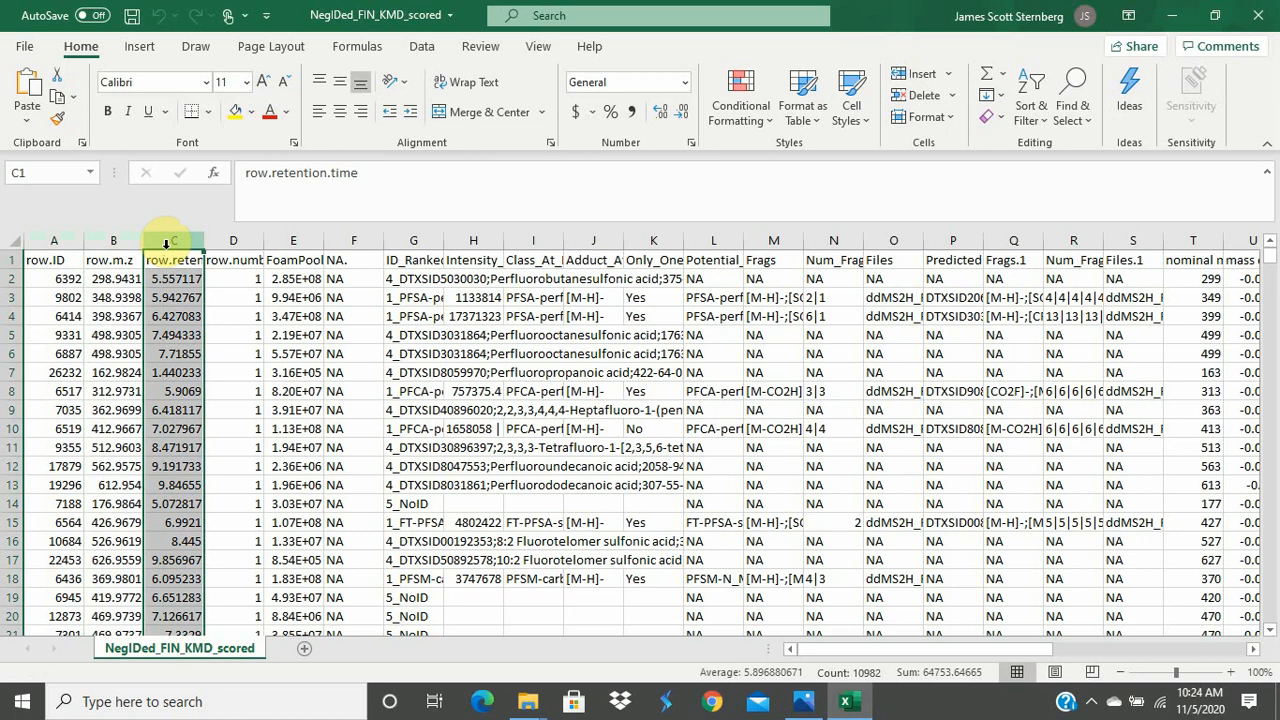
left_click(223, 243)
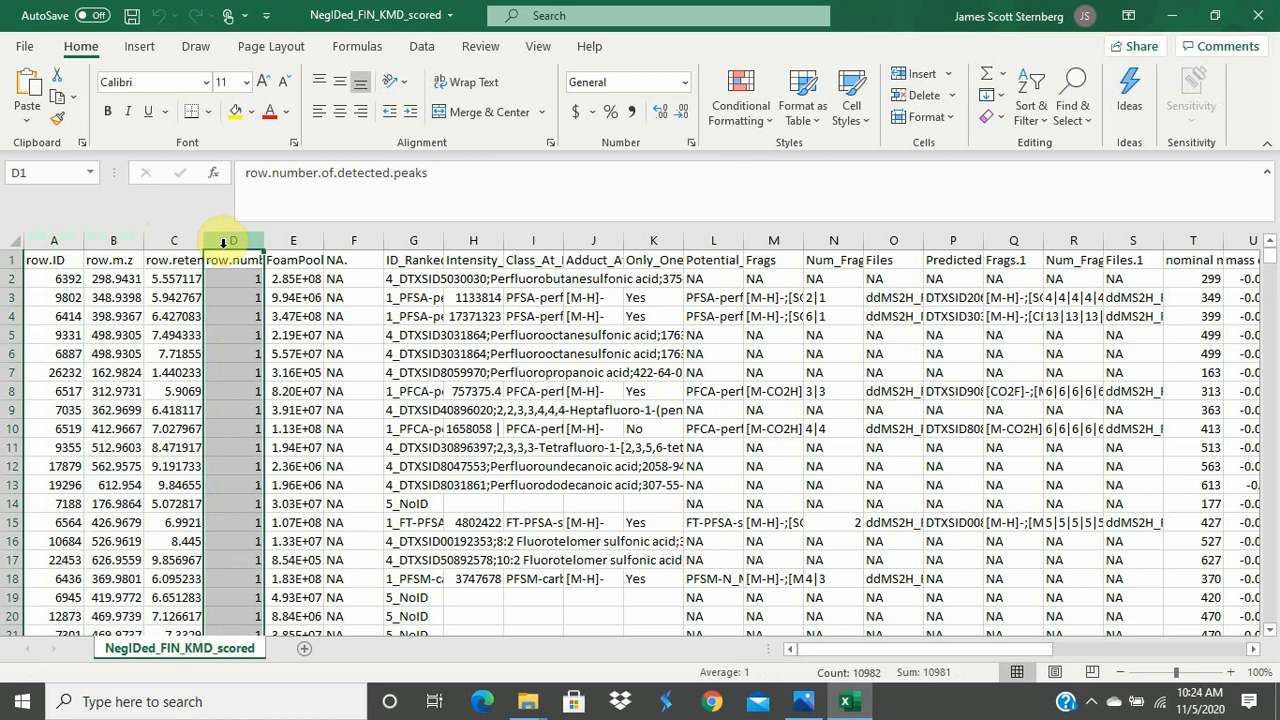
left_click(289, 236)
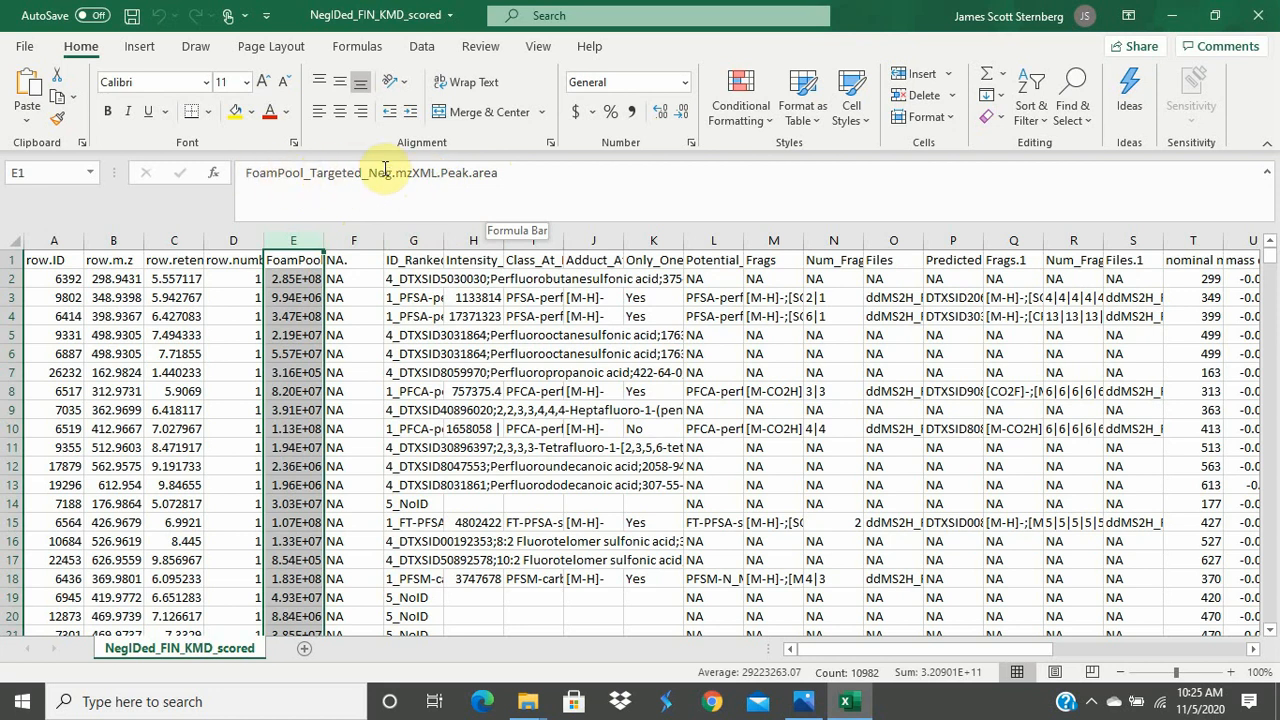
left_click(363, 238)
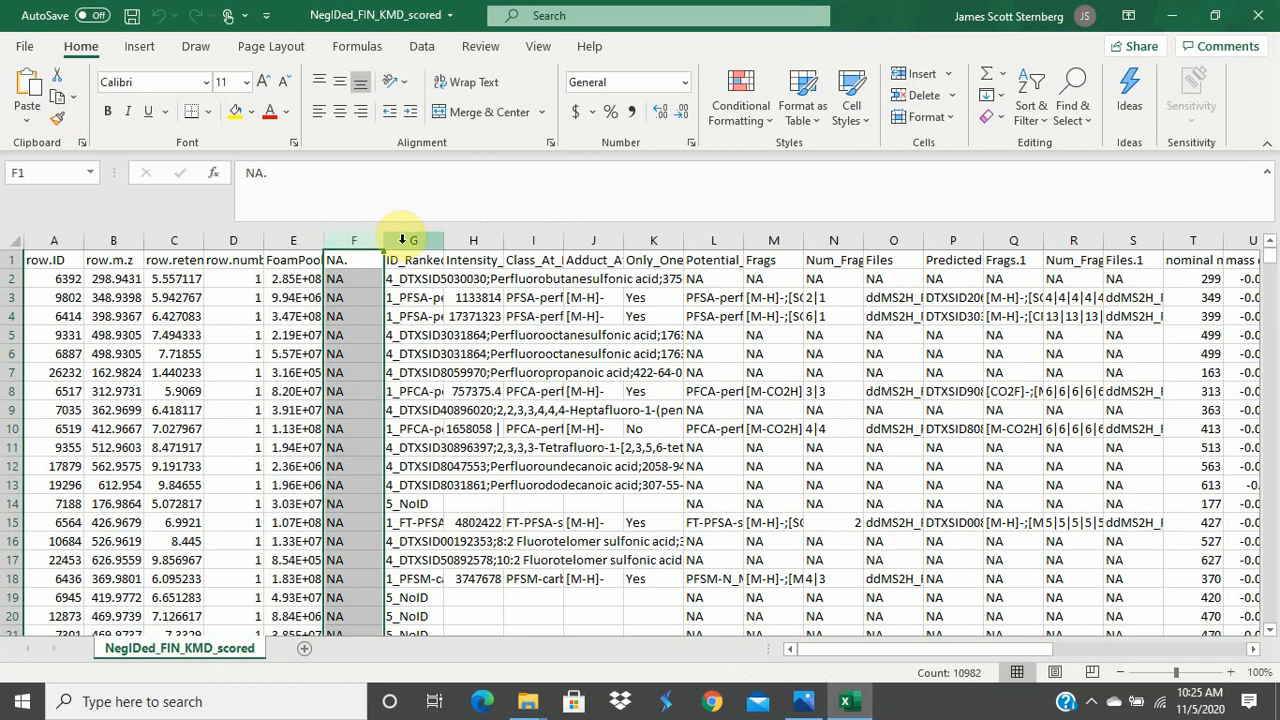
Step: Examine the ID_Ranked and Intensity_Ranked columns, reading the full ranked identifications in G3 and G10
left_click(401, 240)
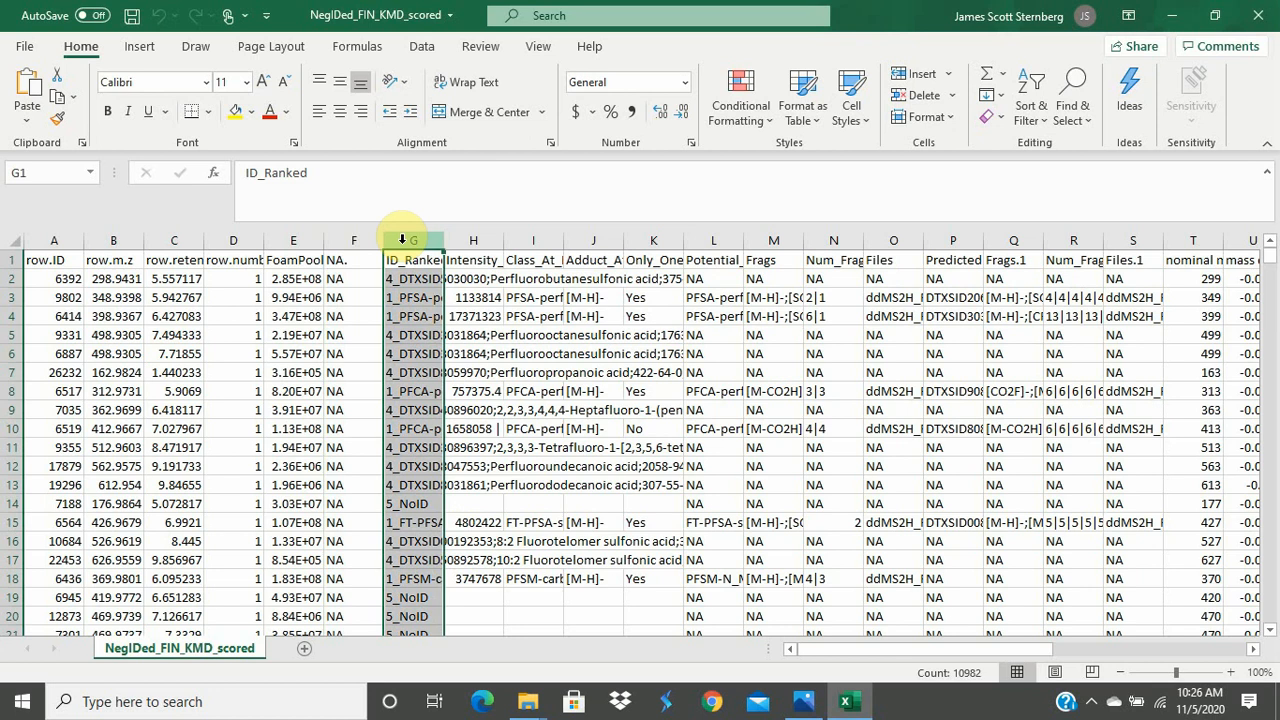
left_click(396, 298)
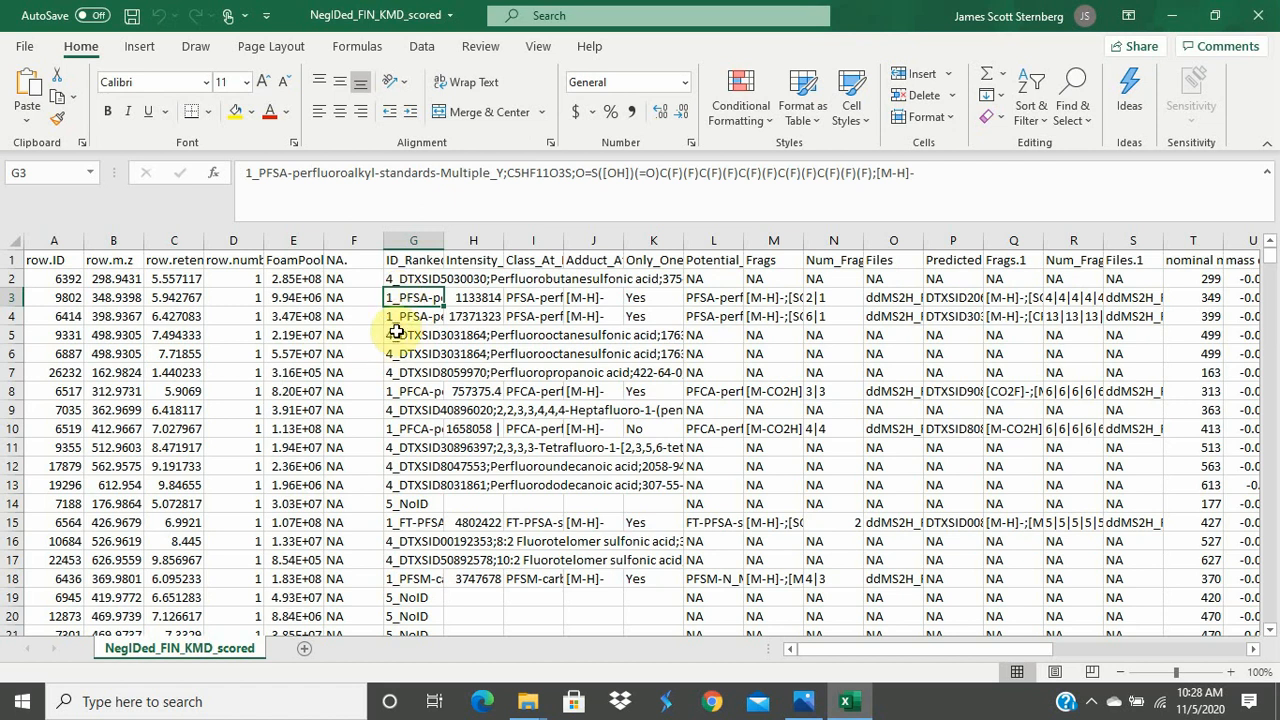
left_click(485, 240)
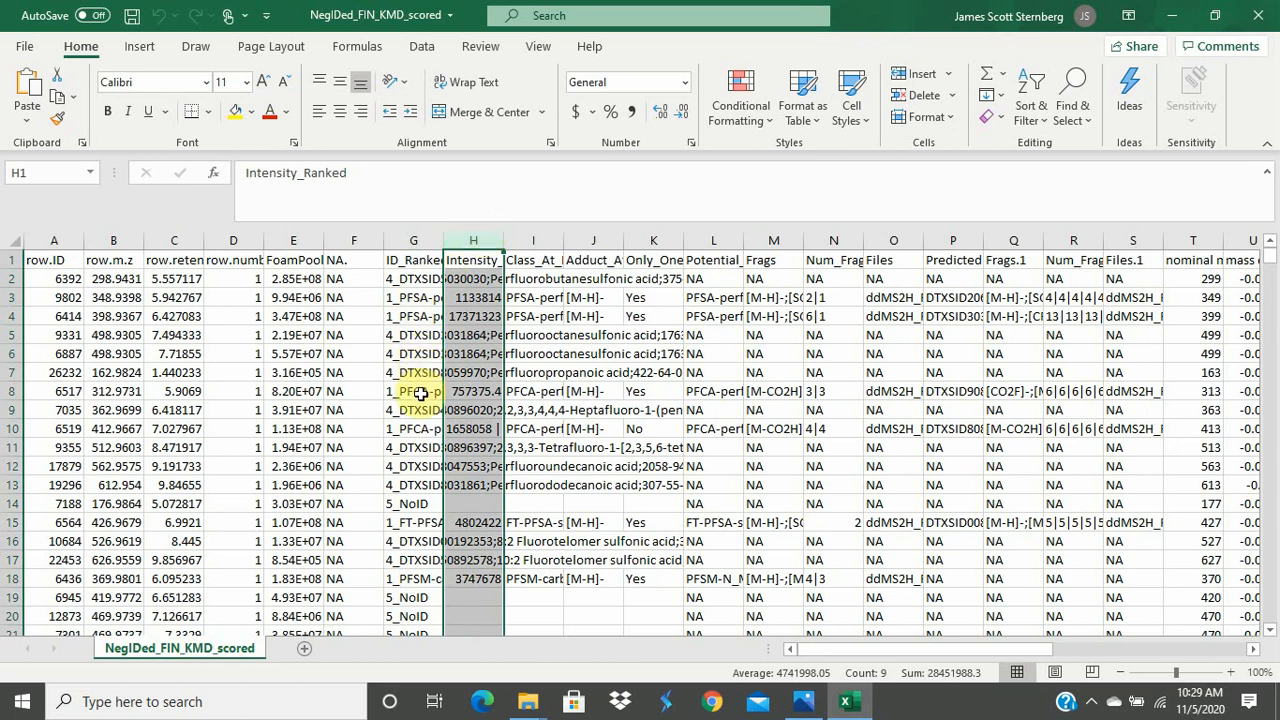
left_click(415, 428)
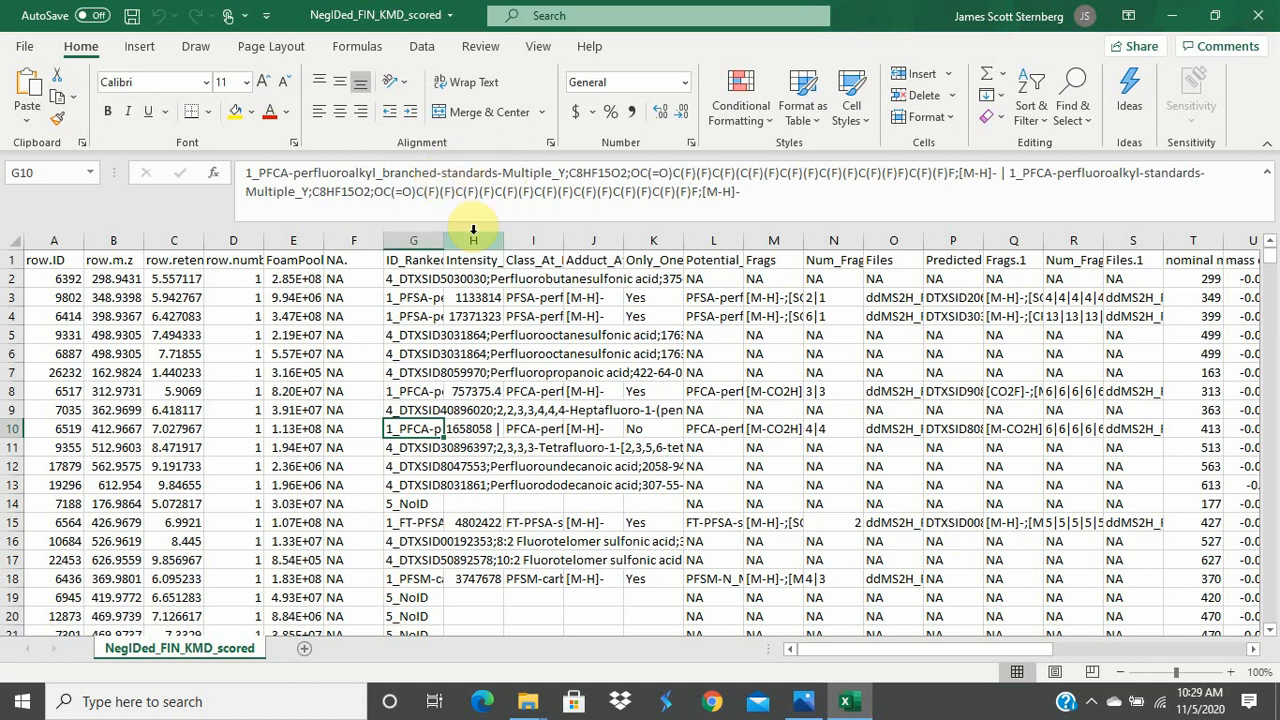
Step: Review the Class_At_Max_Intensity, Adduct_At_Max_Intensity and Only_One_Class columns, followed by column L
left_click(524, 240)
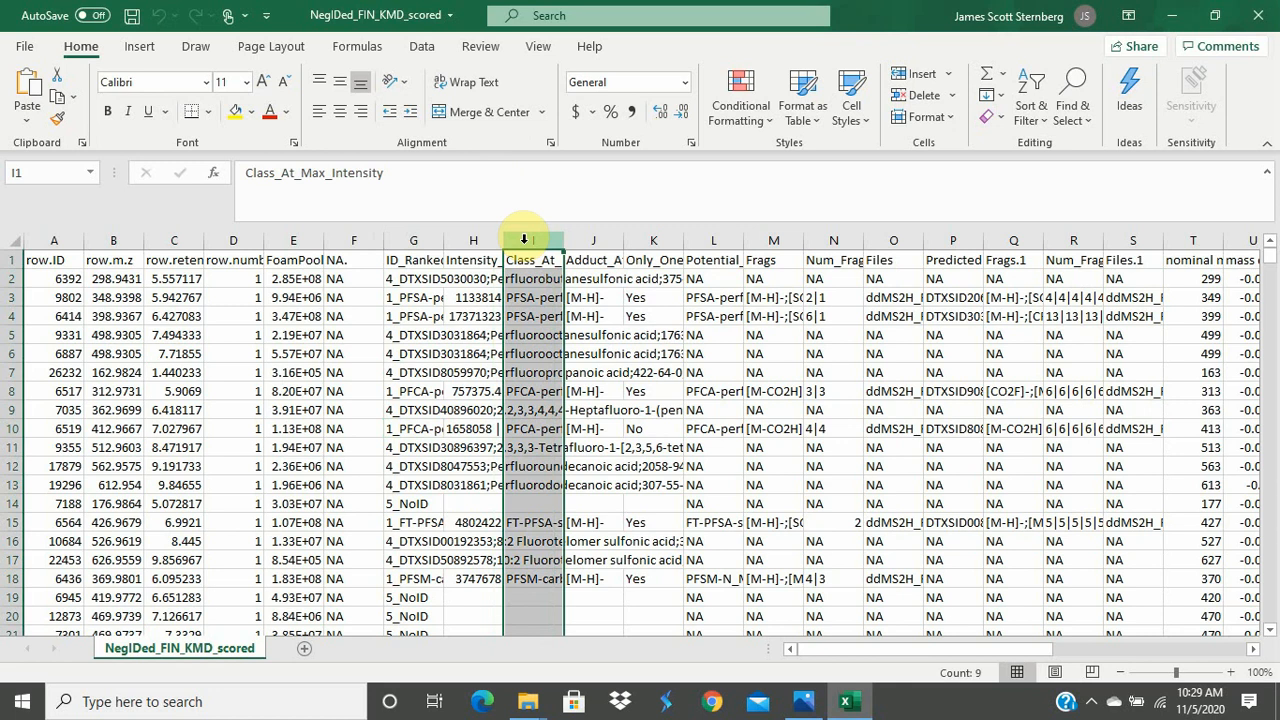
left_click(596, 240)
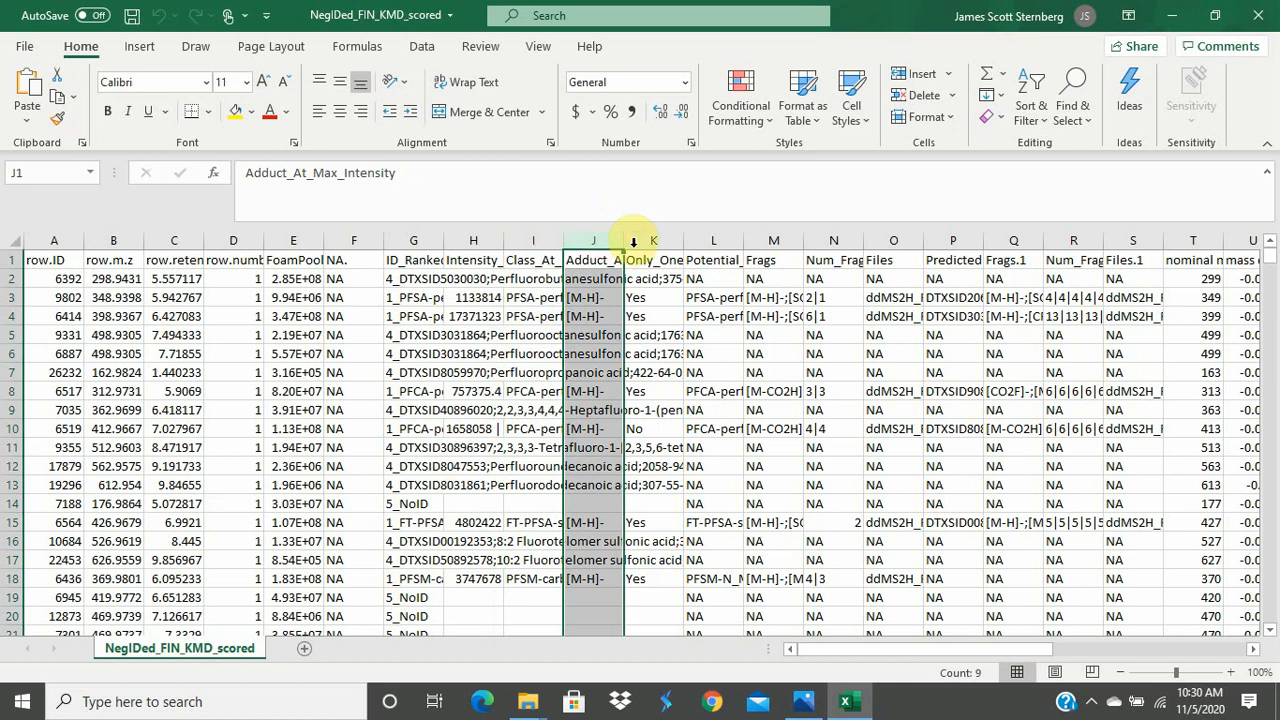
left_click(637, 241)
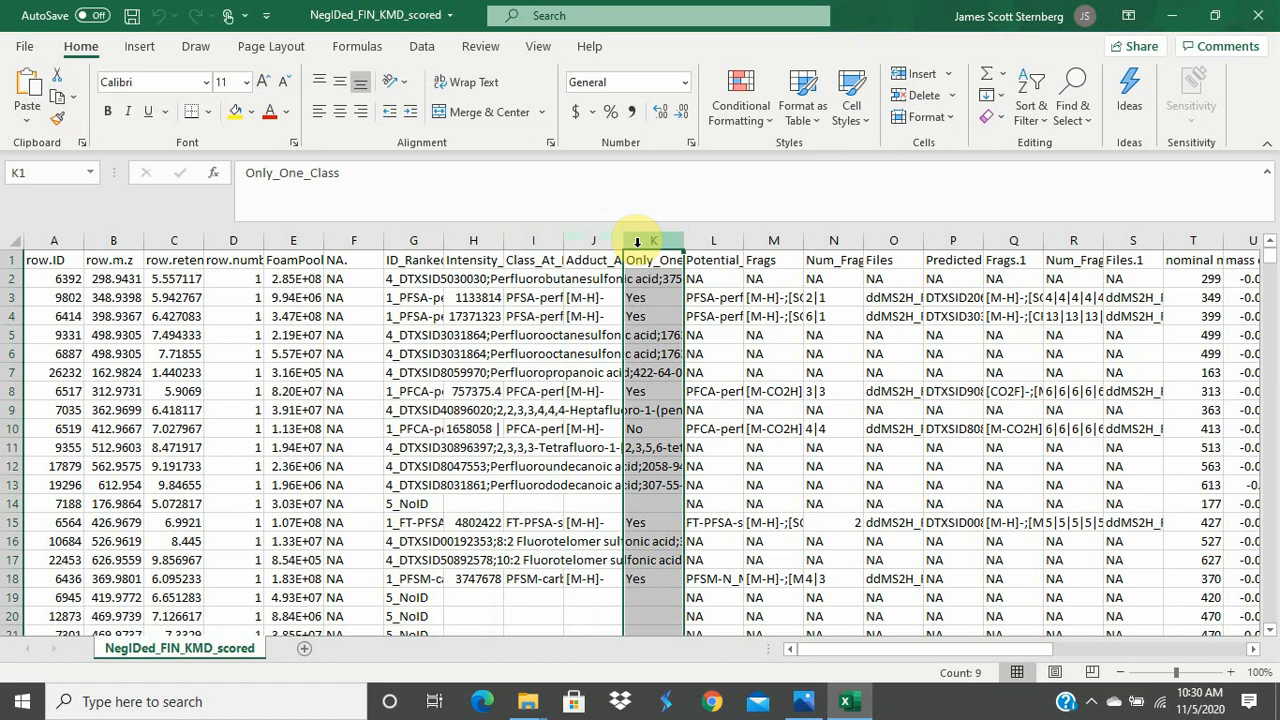
left_click(709, 241)
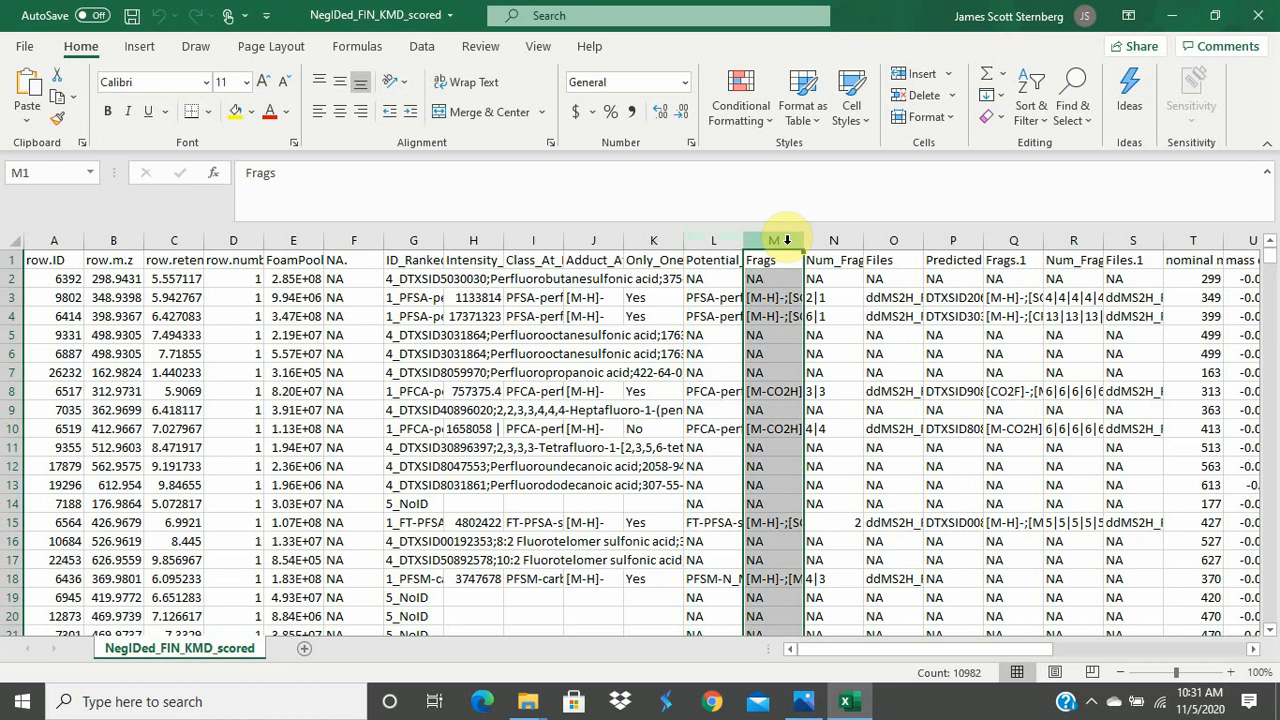
Step: Inspect the fragment and file entries in M3, N3 and O3 together with the whole Num_Frags and Files columns
left_click(777, 297)
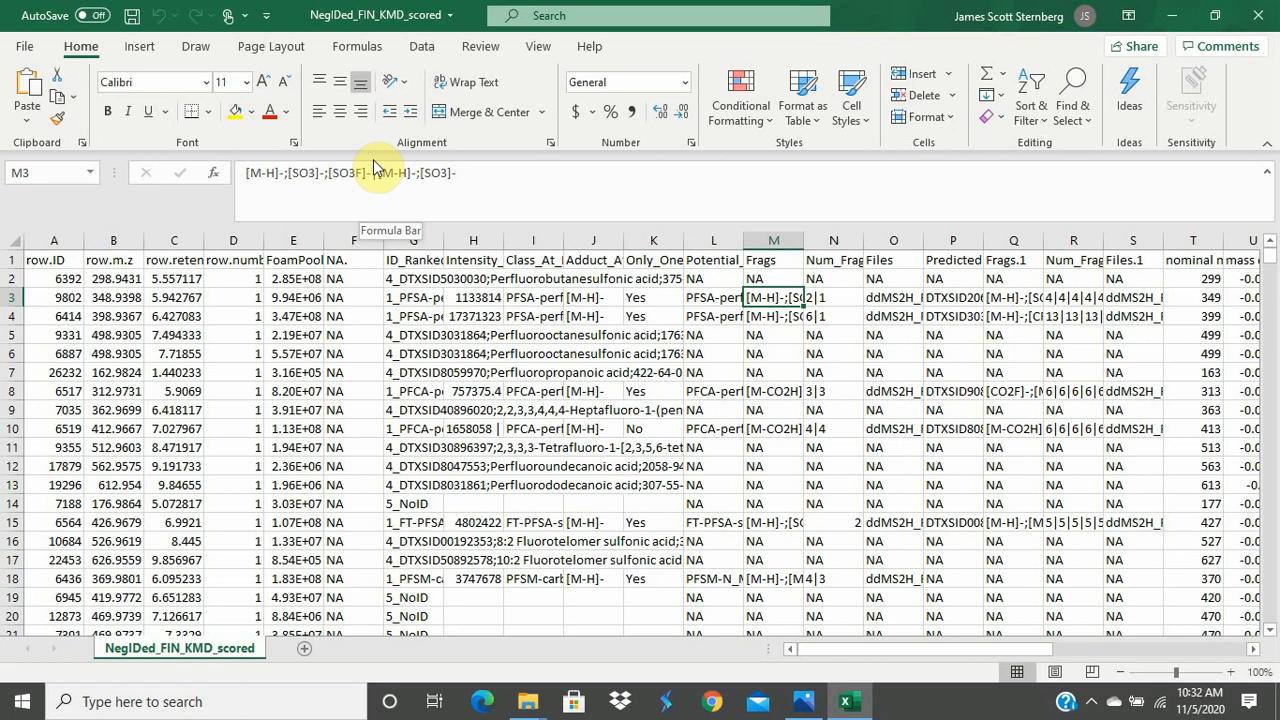
left_click(878, 298)
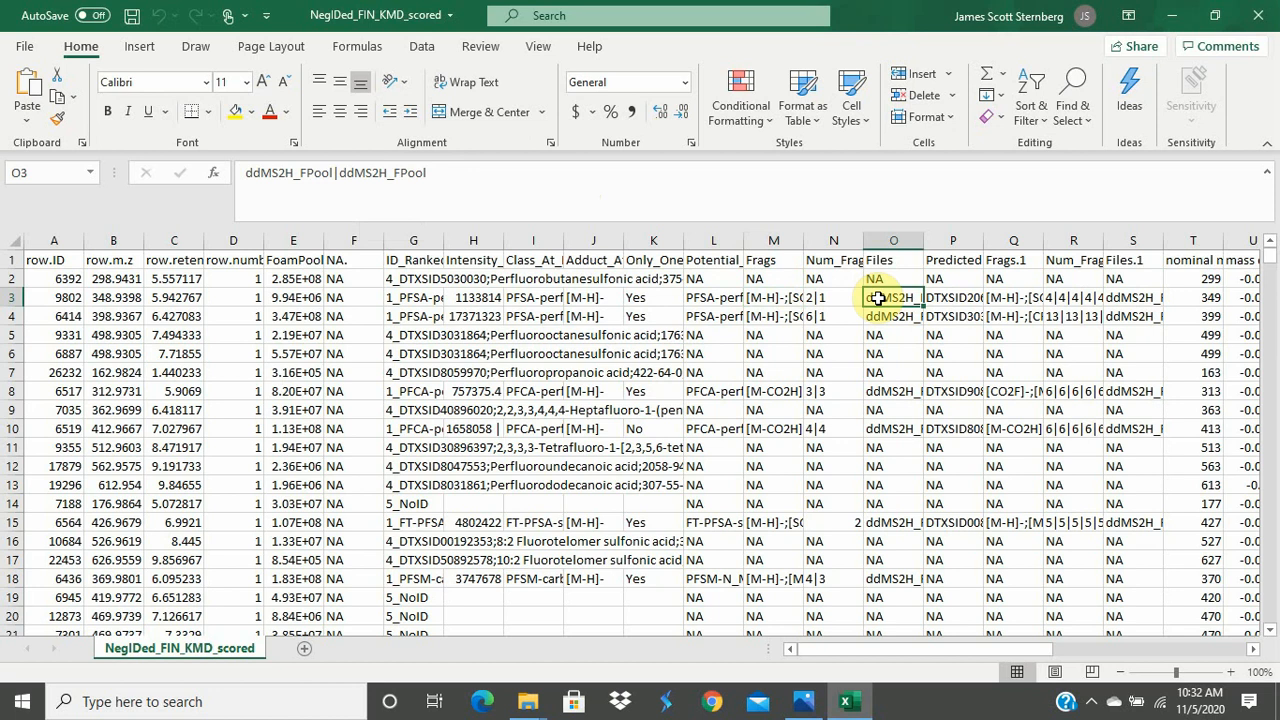
left_click(824, 238)
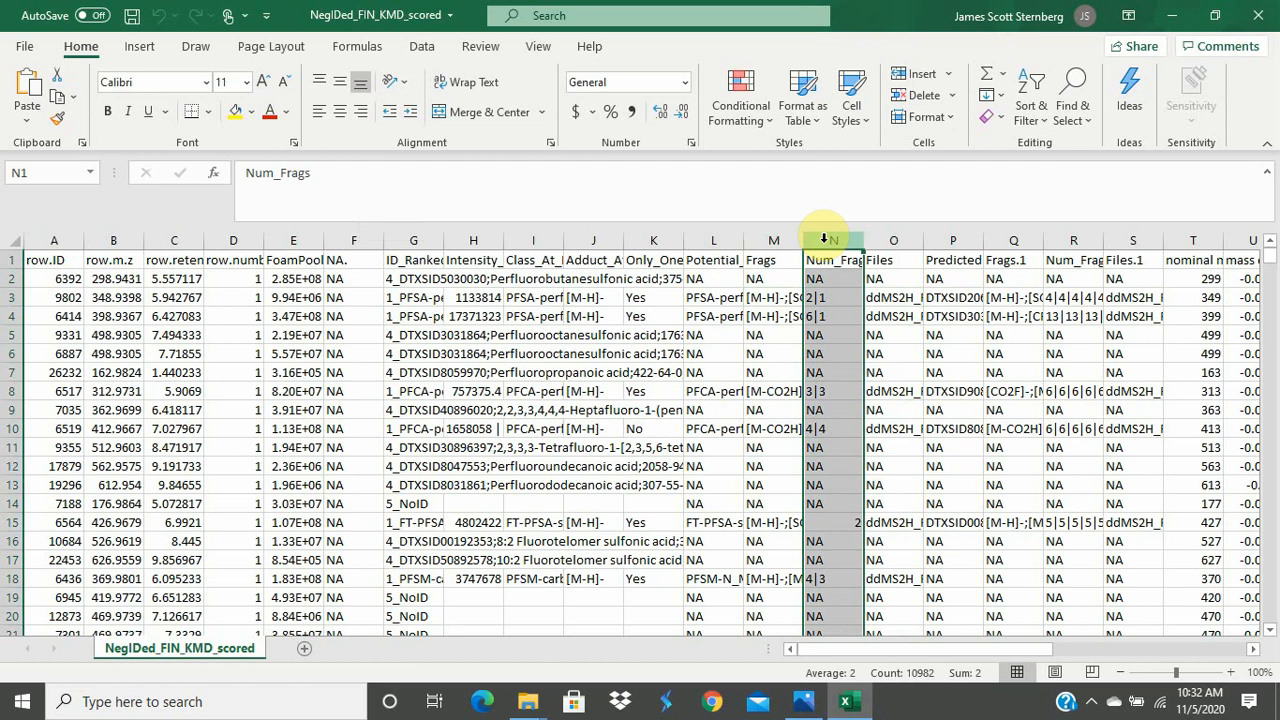
left_click(830, 298)
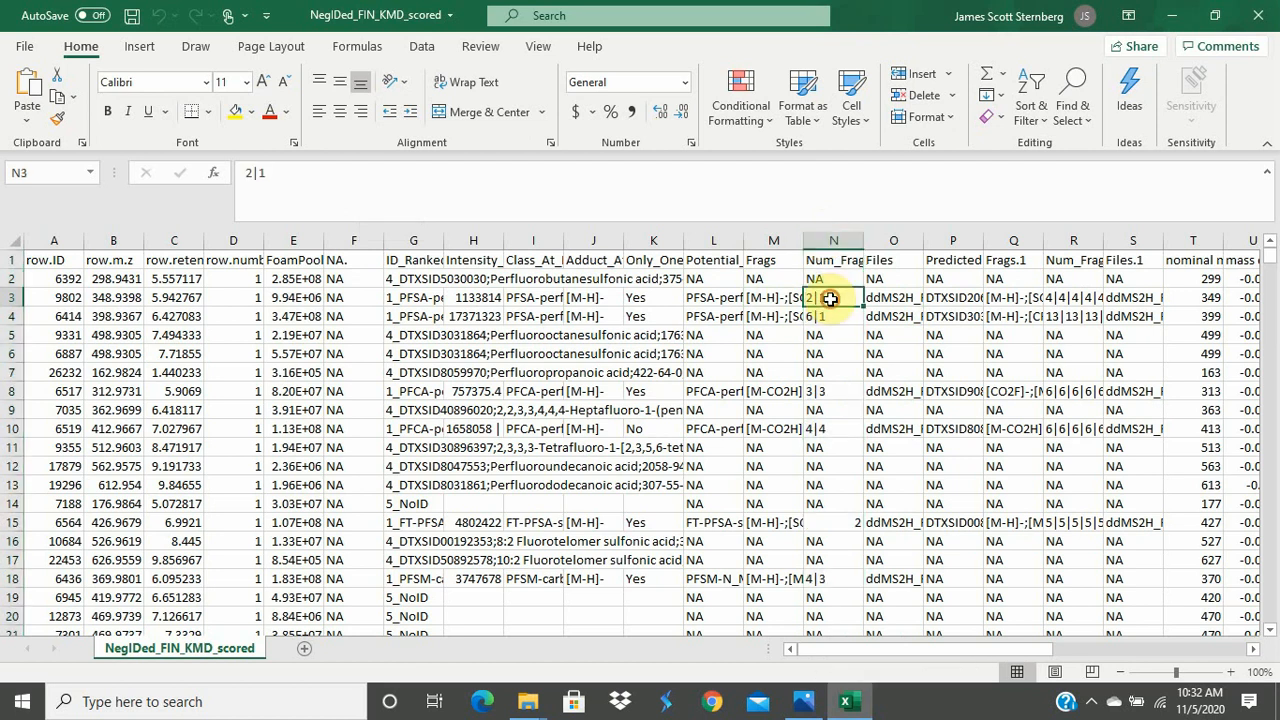
left_click(833, 241)
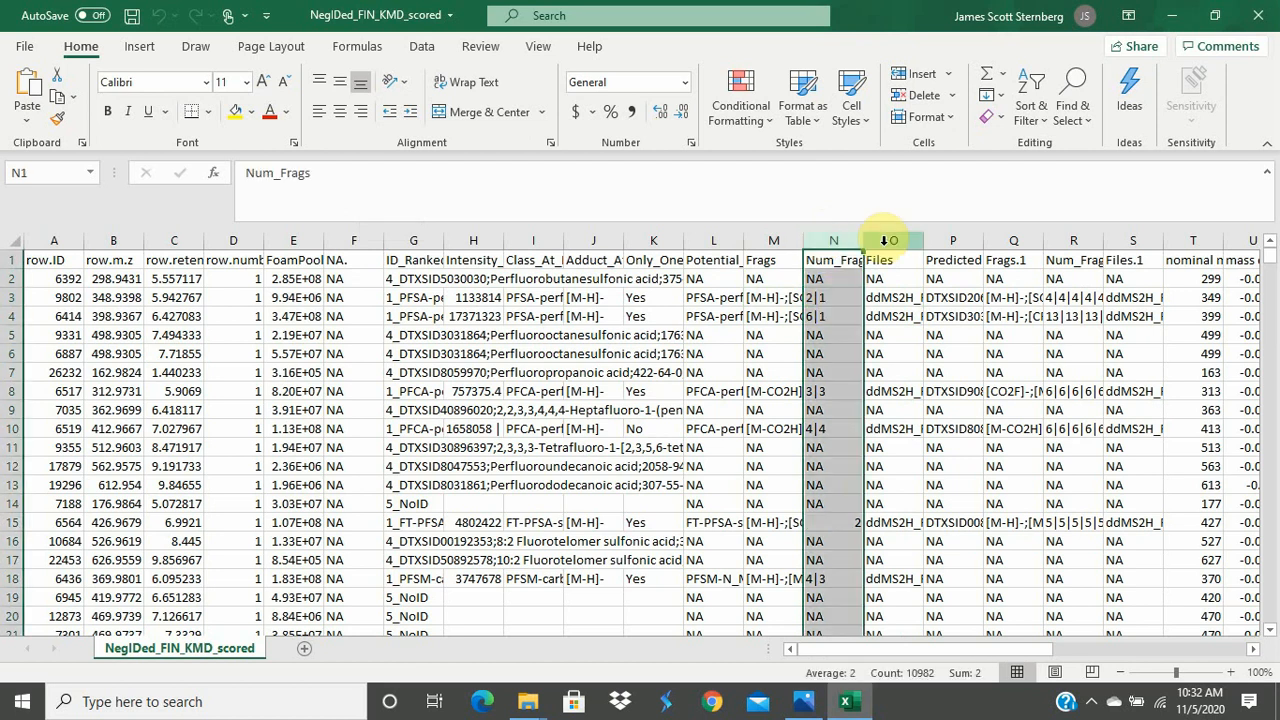
left_click(884, 241)
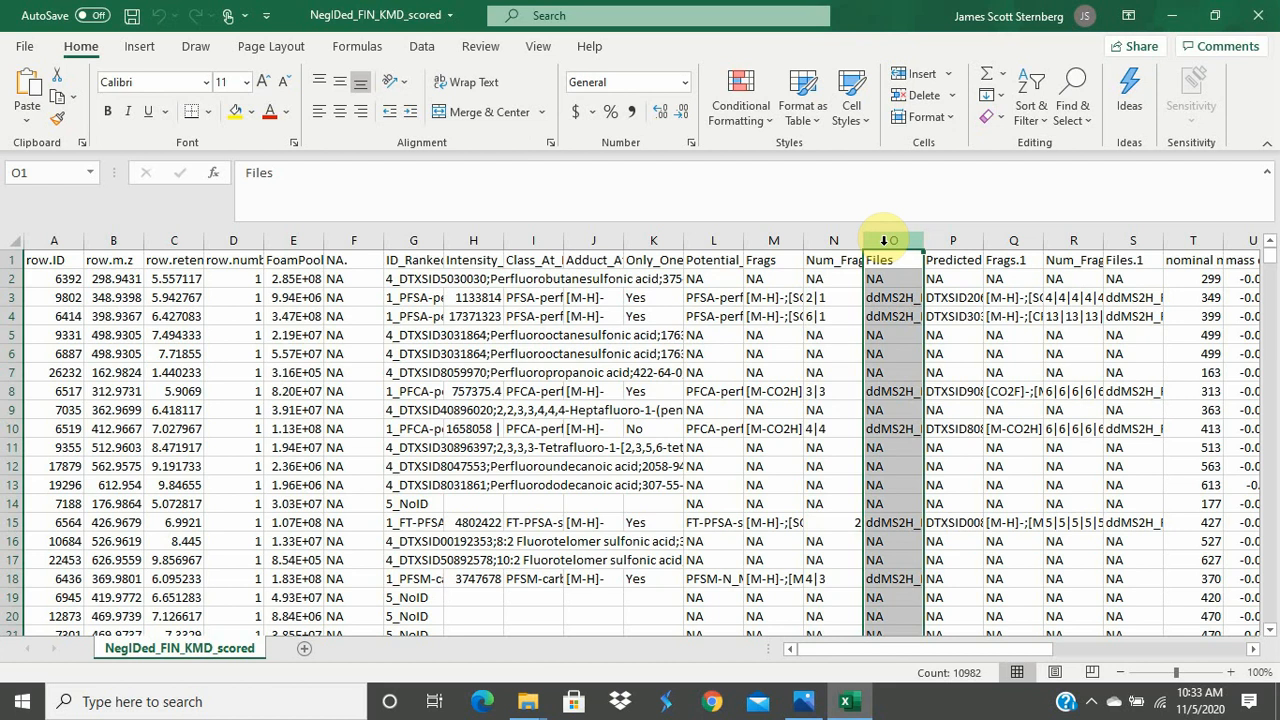
Step: Examine the PredictedFrag_IDs column and its full entry in P3, along with the Frags.1, Num_Frags.1 and Files.1 columns
left_click(939, 243)
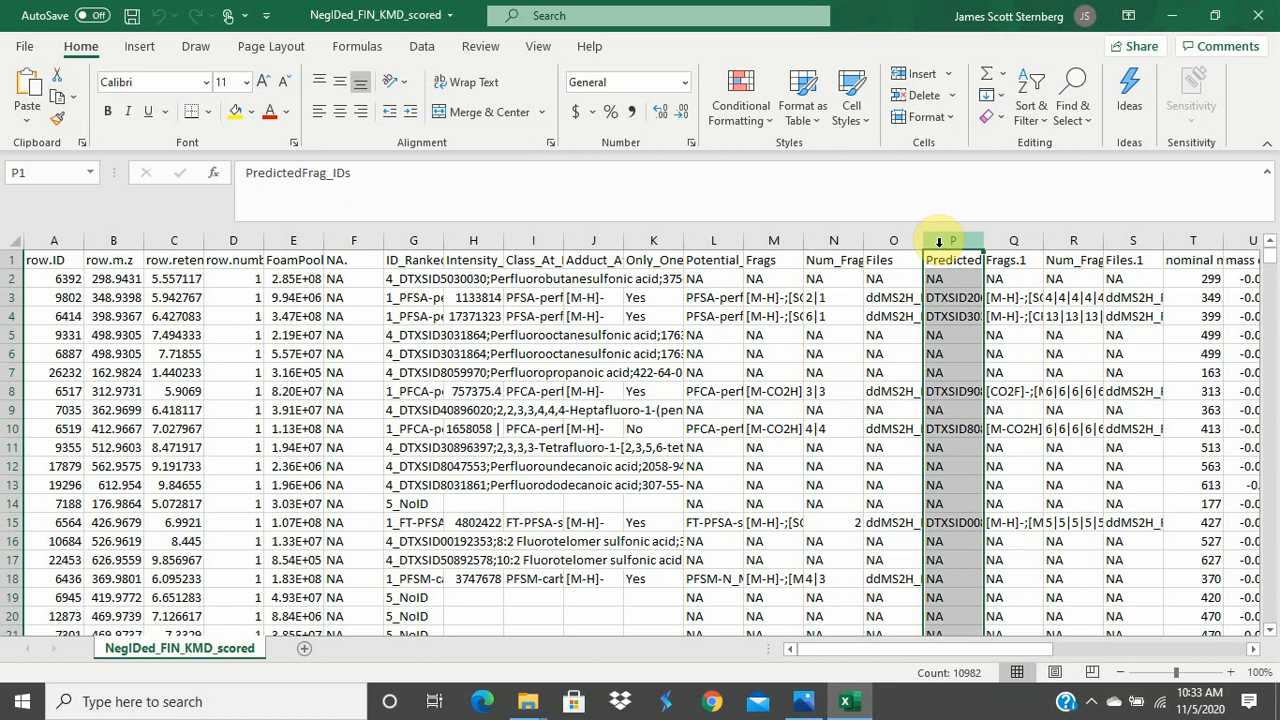
left_click_drag(947, 314, 947, 306)
left_click(944, 297)
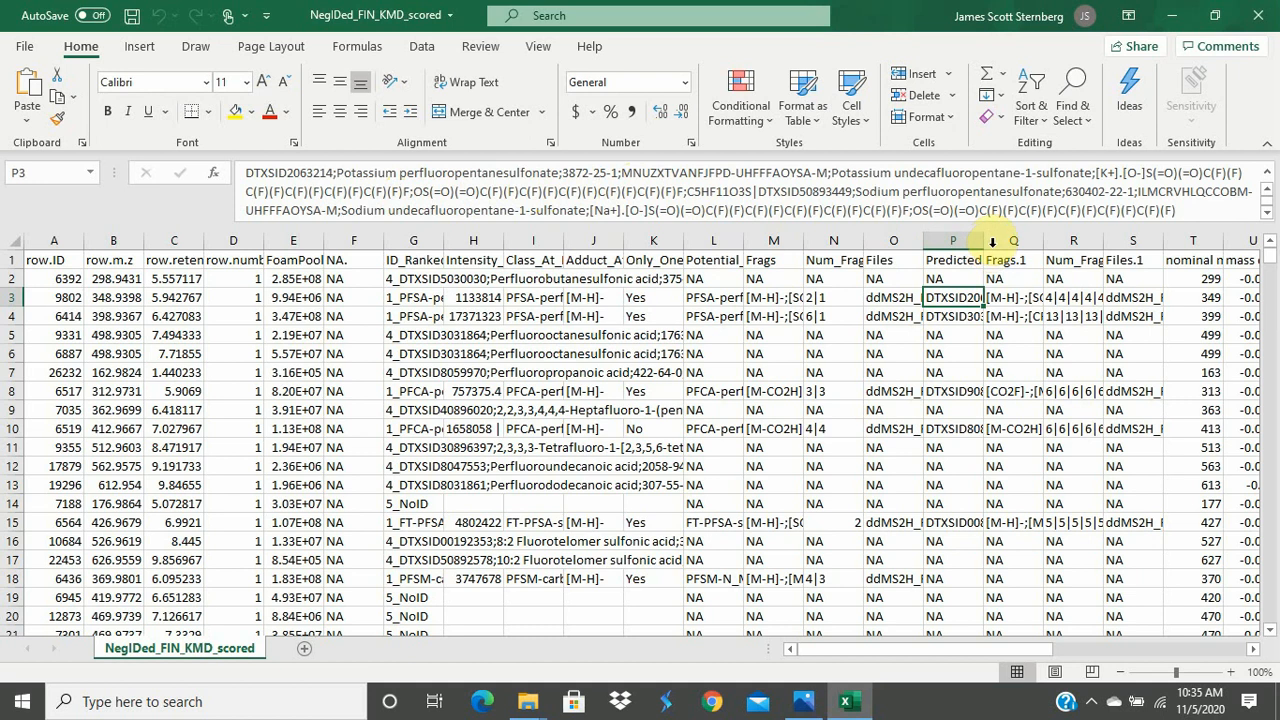
left_click(998, 241)
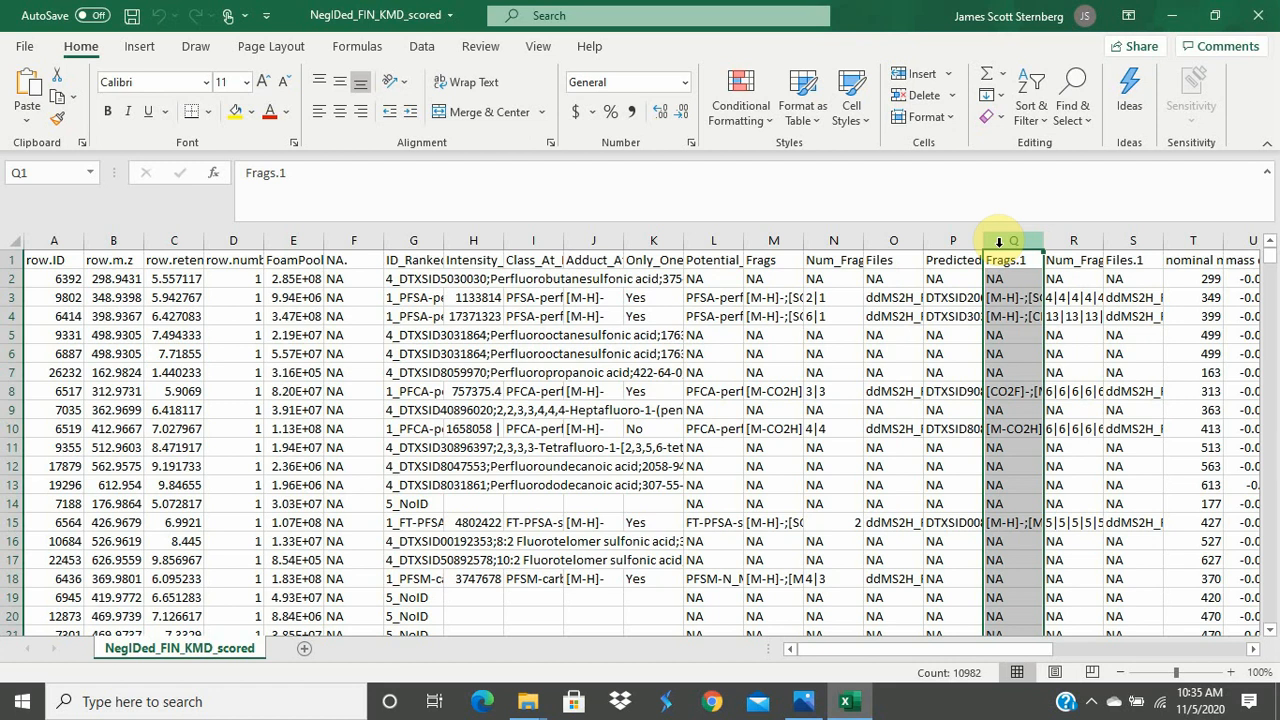
left_click(1068, 238)
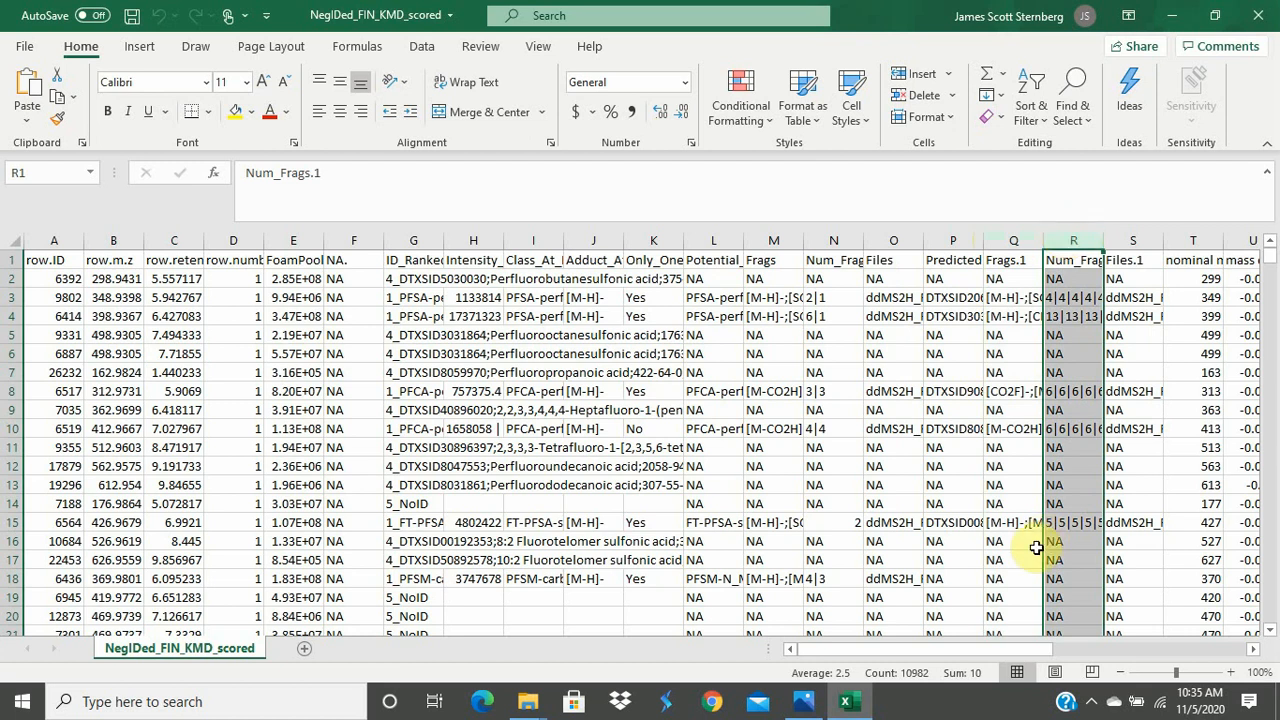
left_click_drag(1010, 649, 1218, 651)
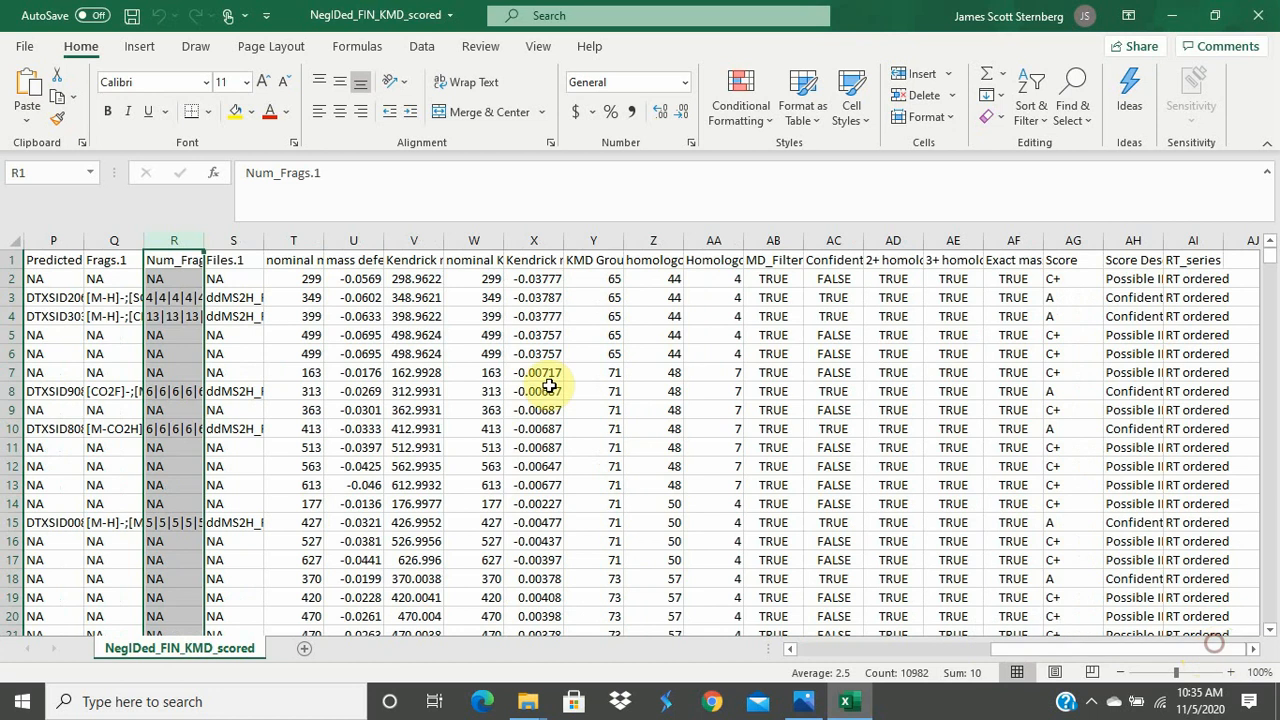
left_click(236, 236)
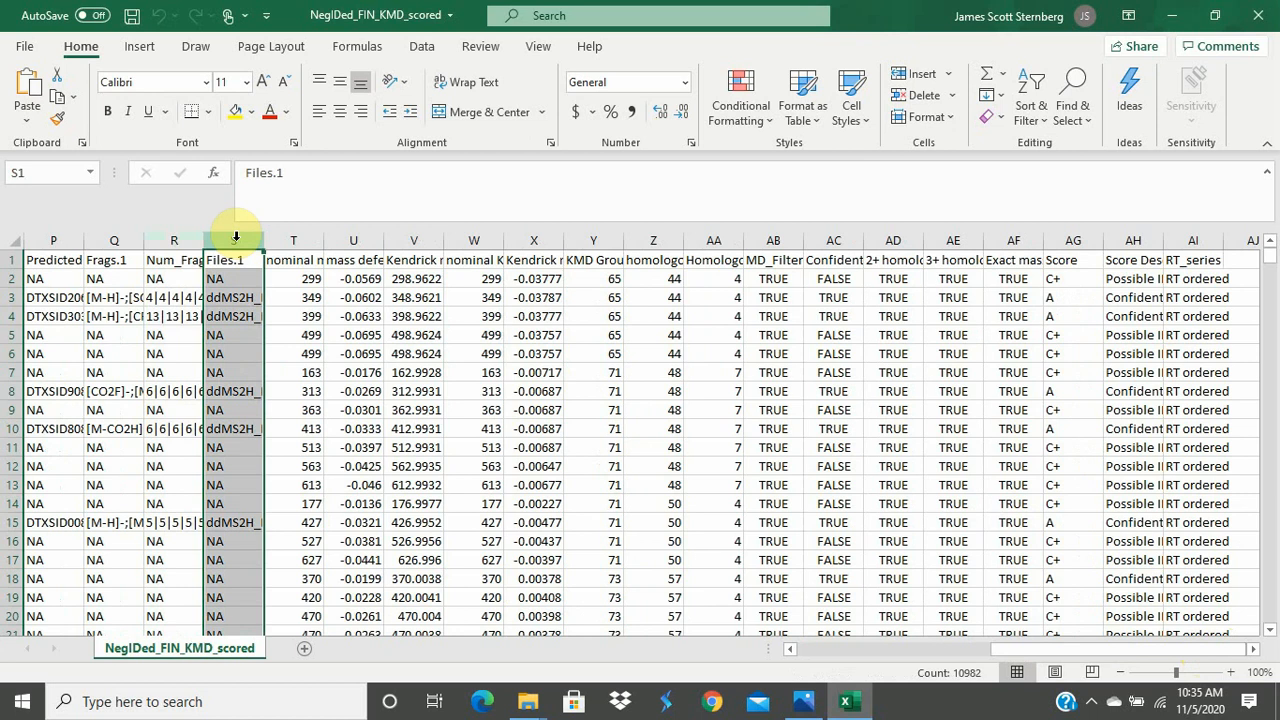
Step: Review the nominal mass, mass defect and Kendrick mass columns
left_click(283, 238)
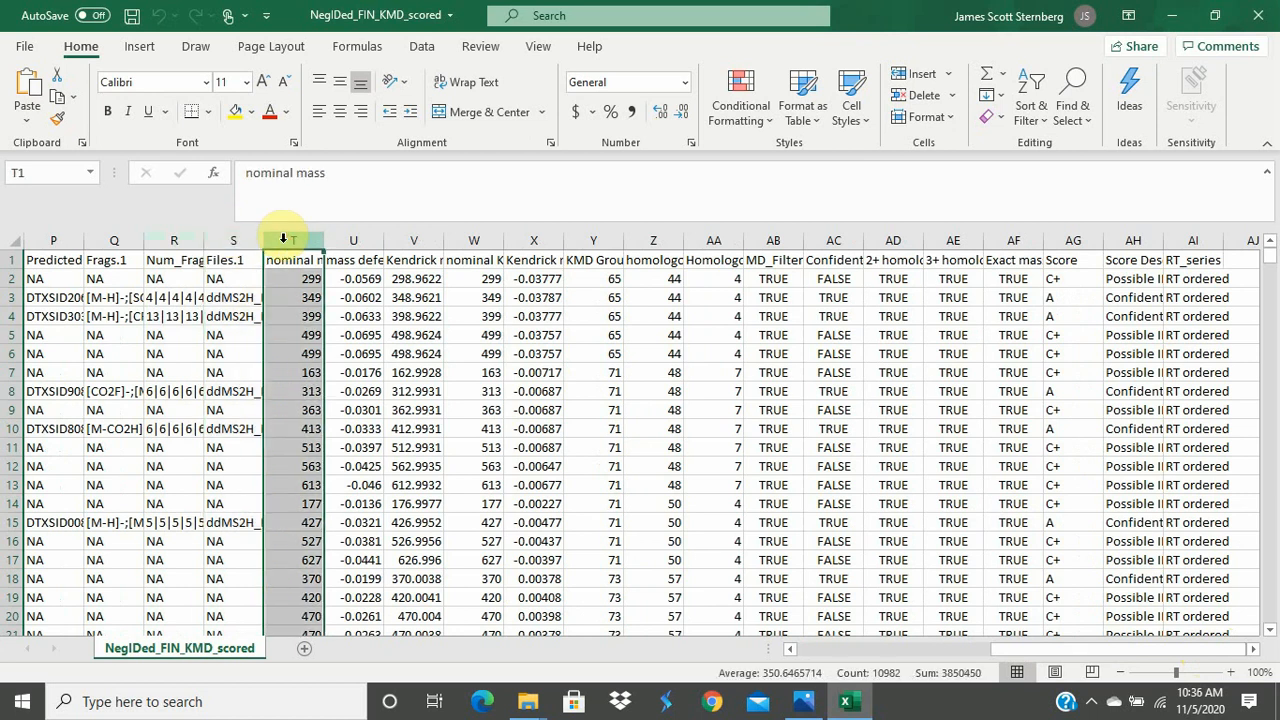
left_click(336, 238)
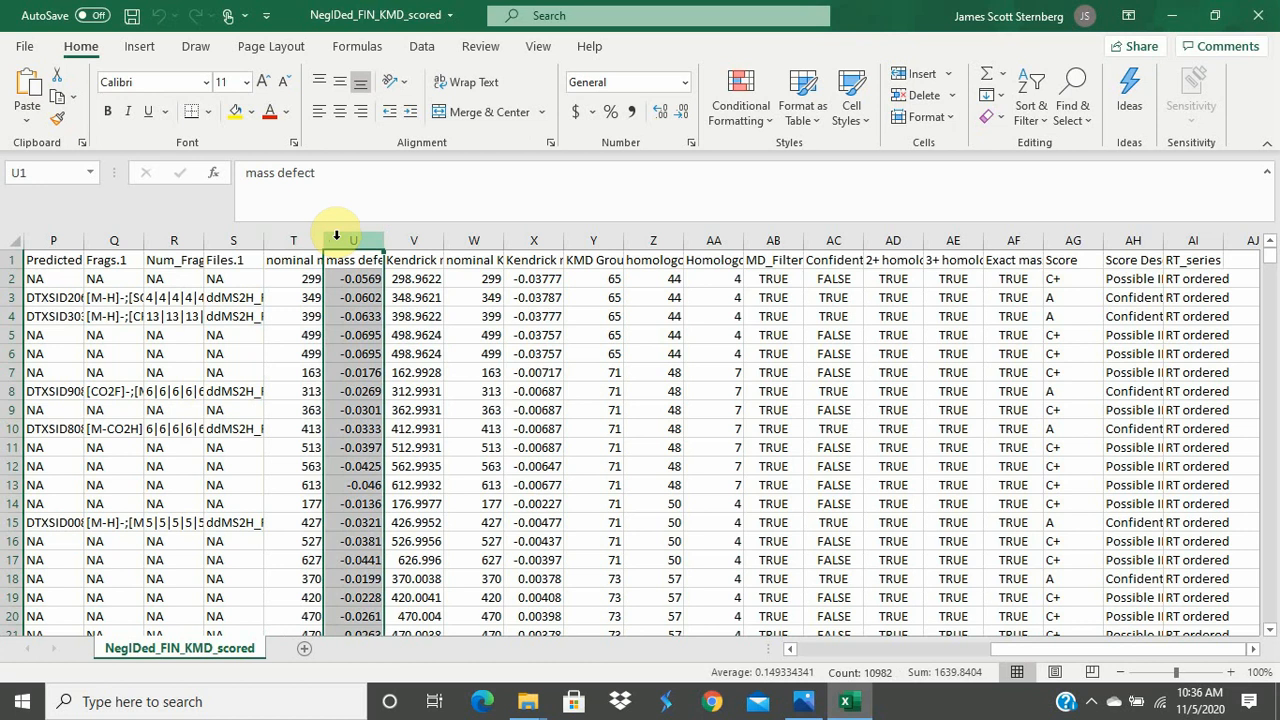
left_click(418, 240)
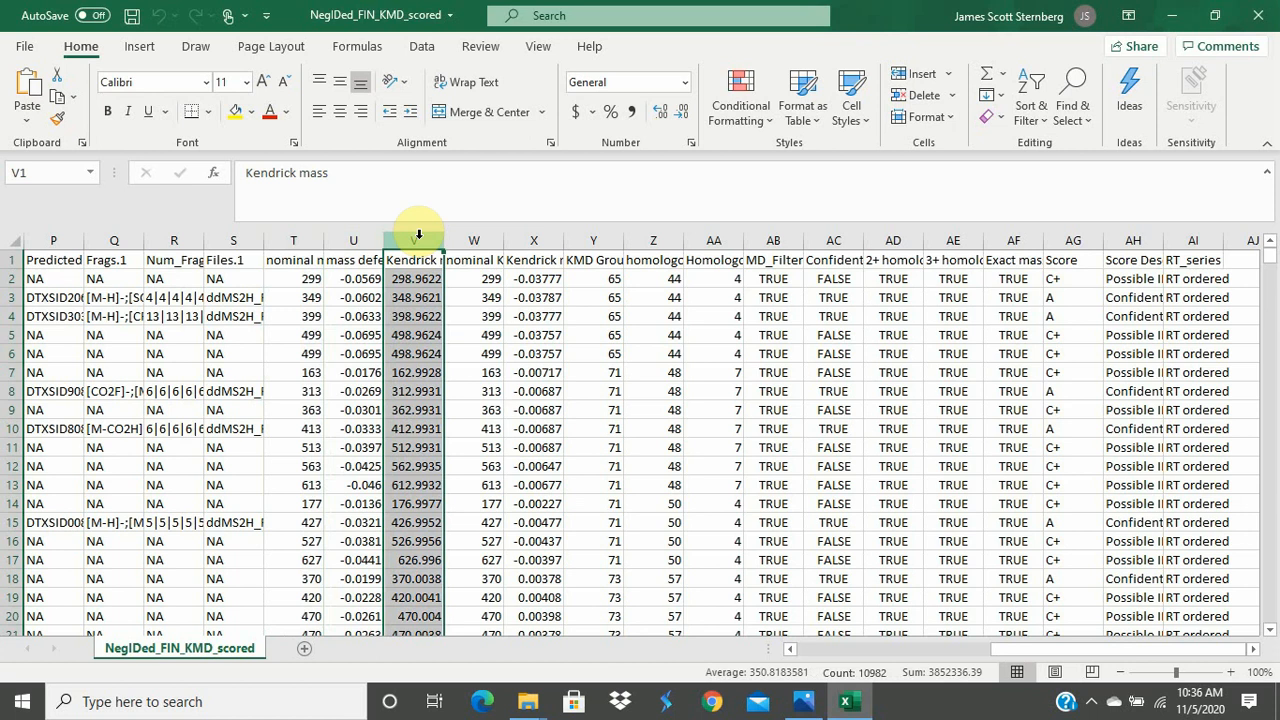
Step: Insert a scatter chart of nominal Kendrick mass and Kendrick mass defect from W2:X20 and move it over columns P to V
left_click(482, 240)
left_click(518, 238)
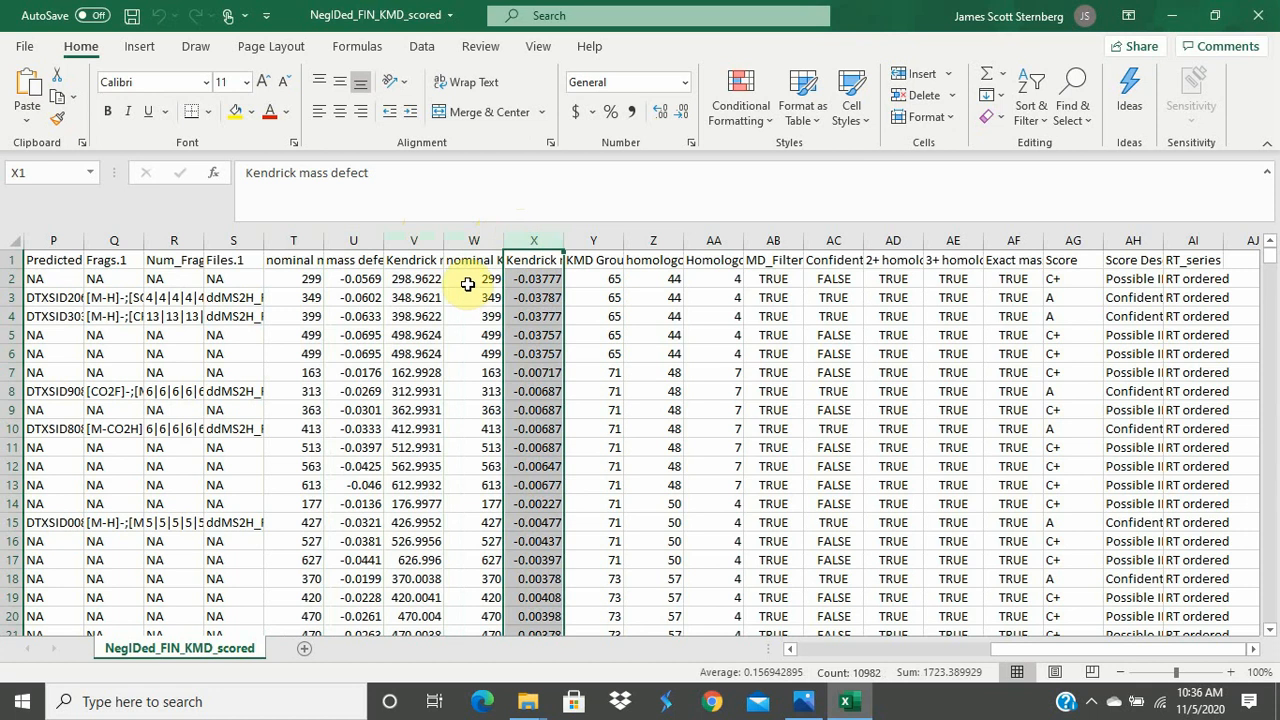
left_click_drag(467, 284, 521, 612)
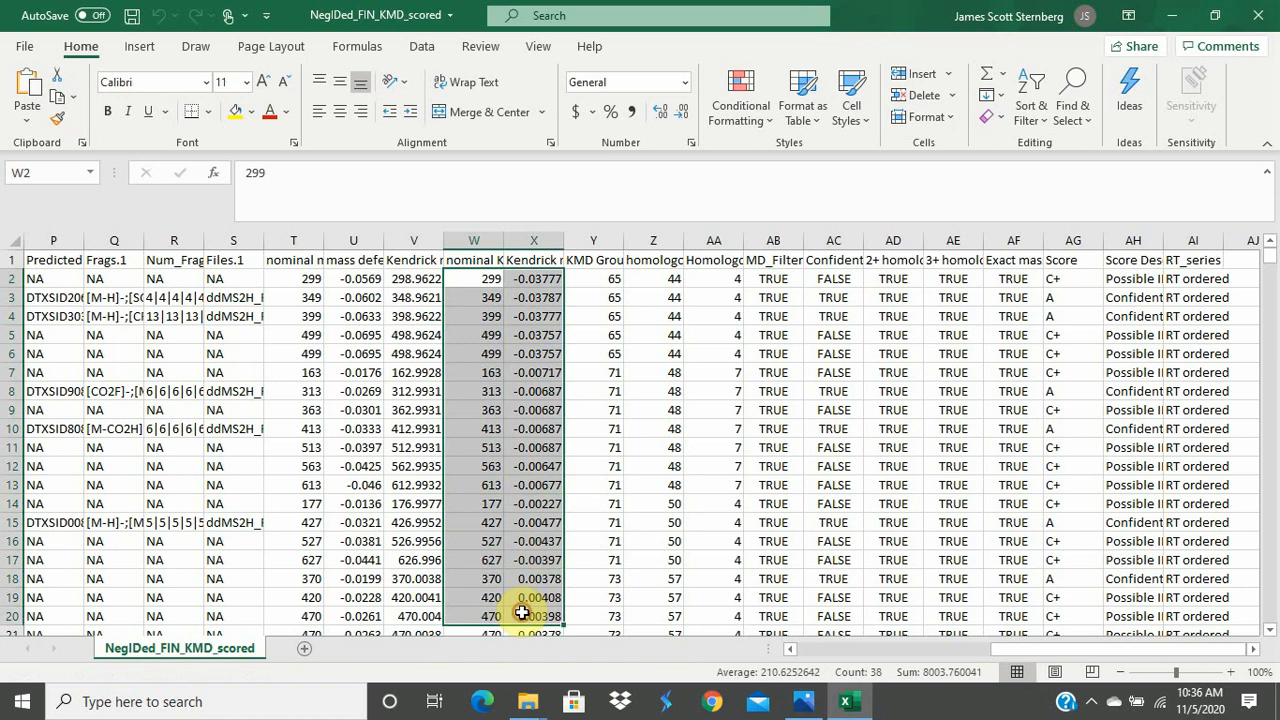
left_click(146, 55)
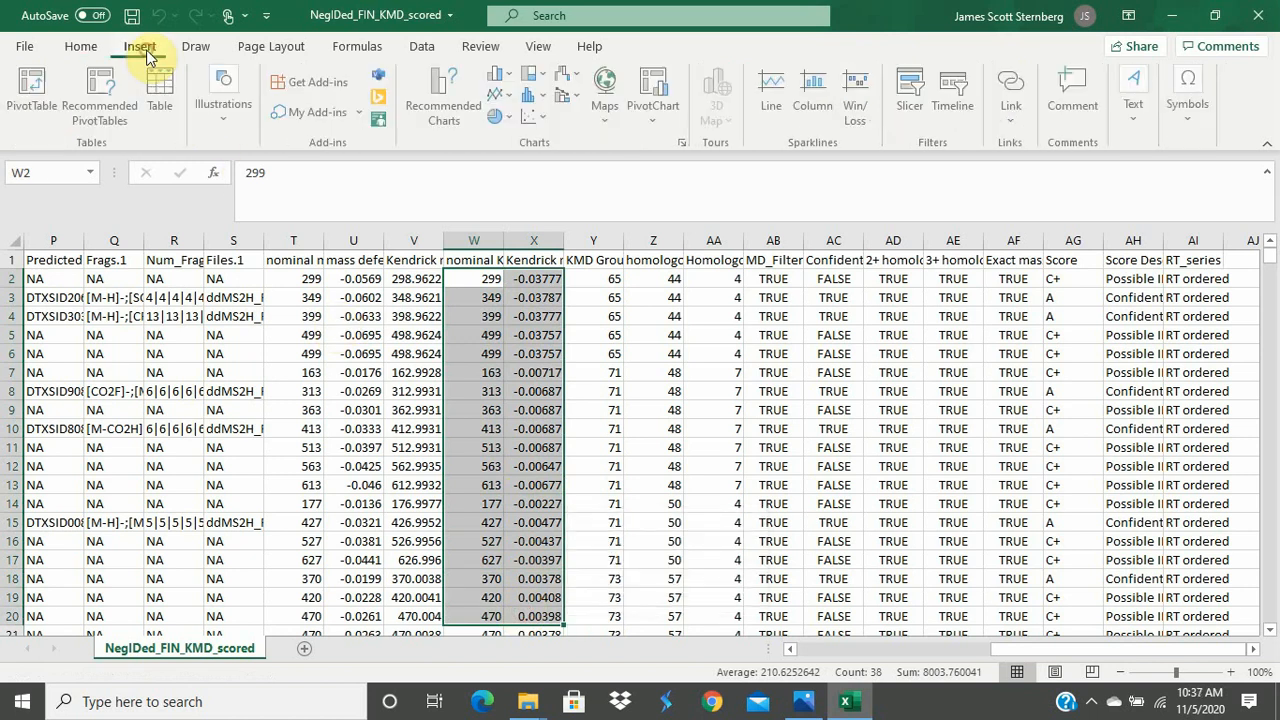
left_click(540, 122)
left_click(546, 177)
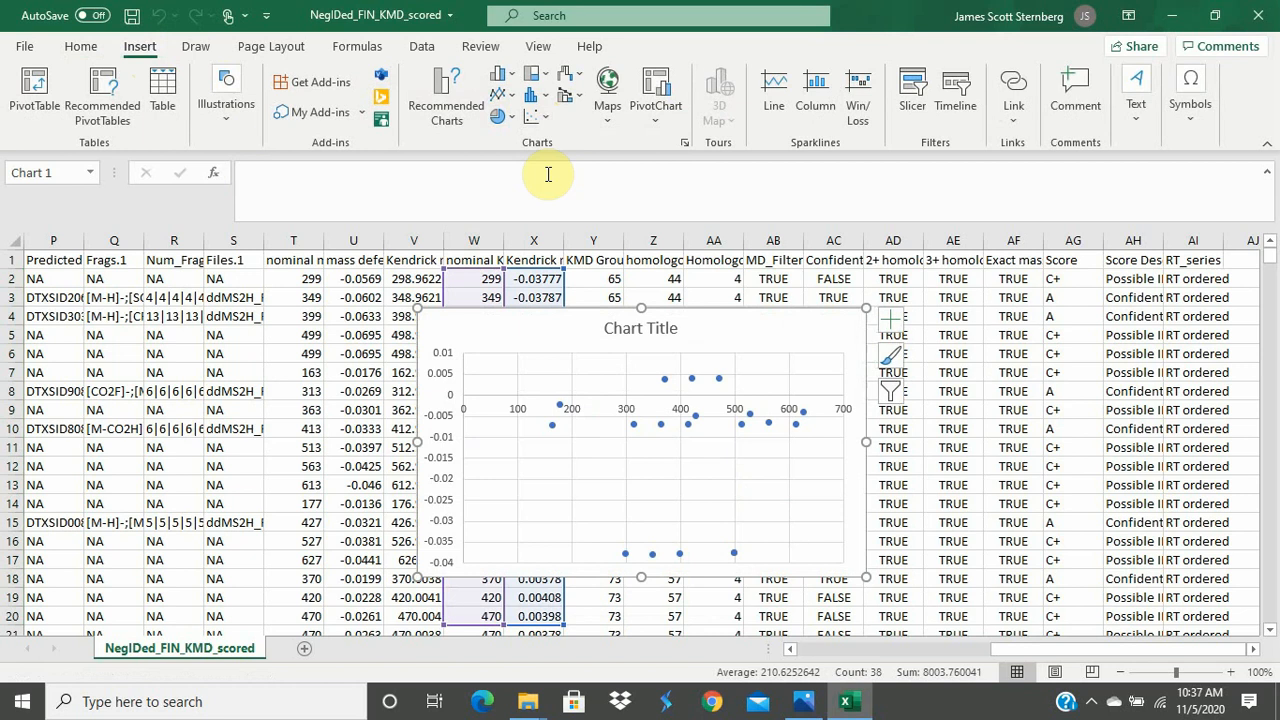
left_click_drag(534, 343, 186, 313)
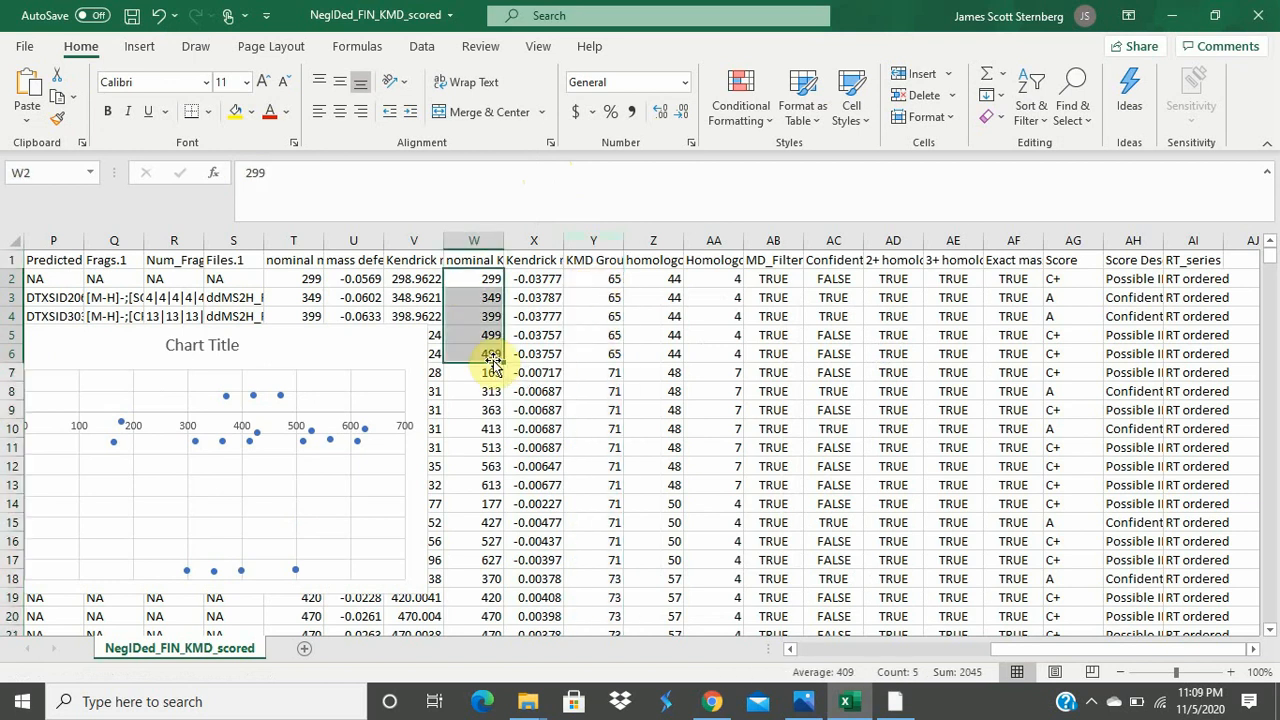
Step: Review the homologous series and Homologous series count columns, comparing the first series in rows 2 to 6 with its nominal Kendrick masses
left_click(633, 238)
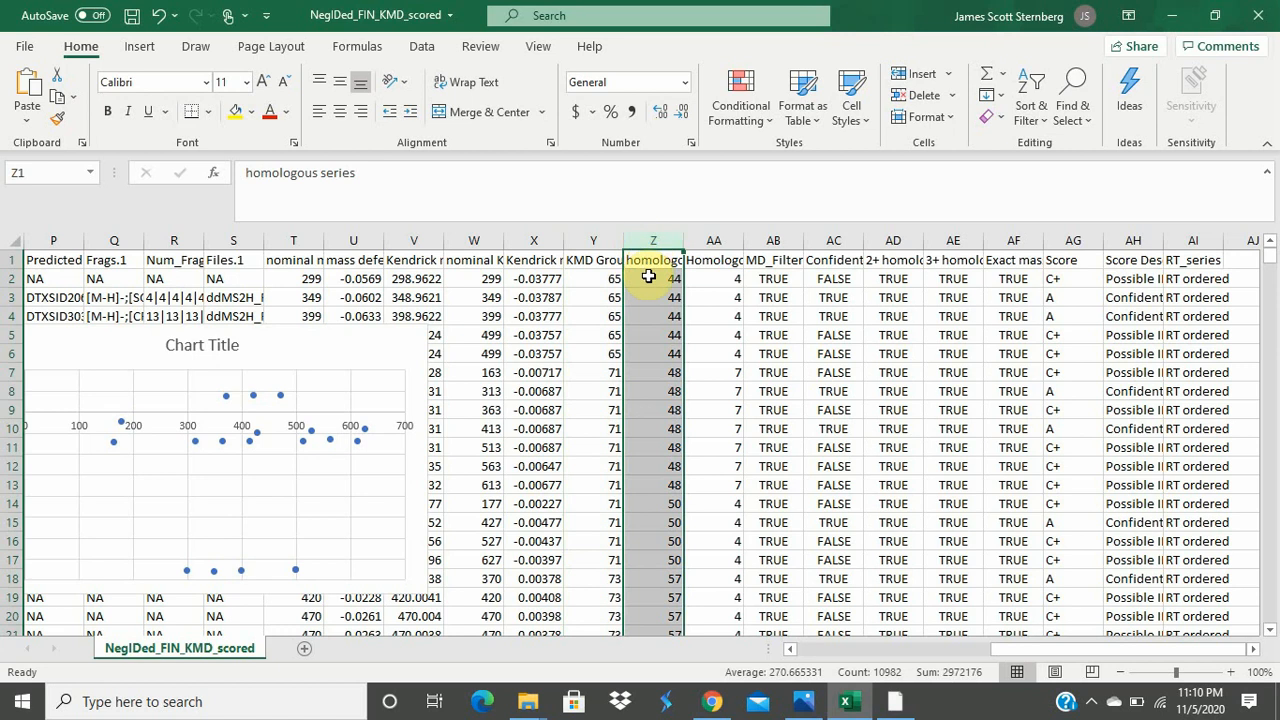
left_click(649, 277)
left_click_drag(650, 274, 649, 351)
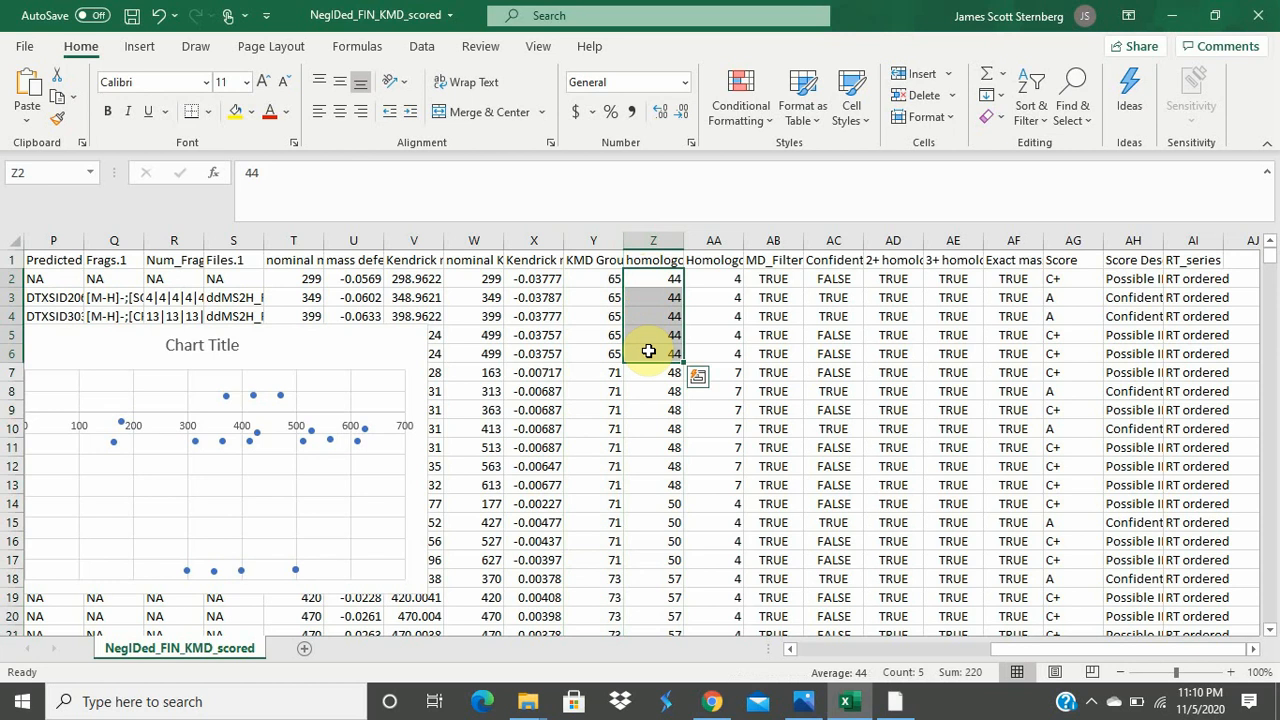
left_click(475, 281)
left_click_drag(475, 284, 475, 347)
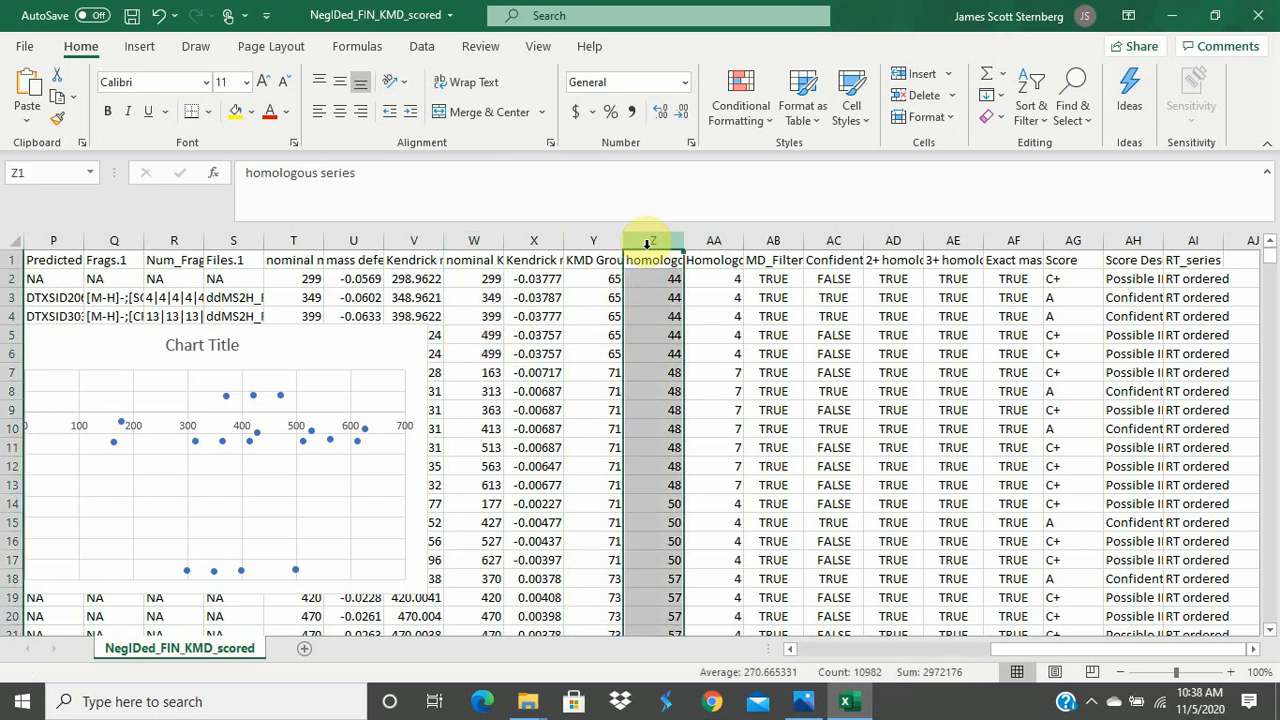
left_click(700, 241)
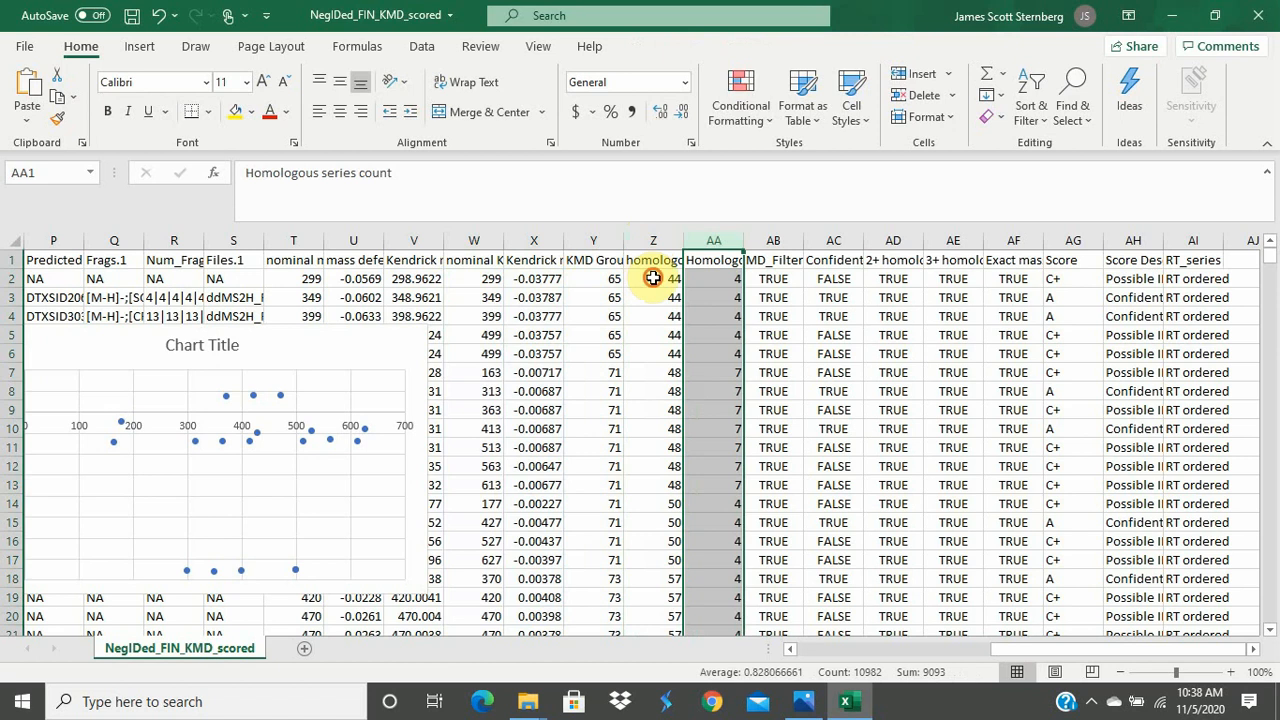
left_click_drag(653, 278, 640, 352)
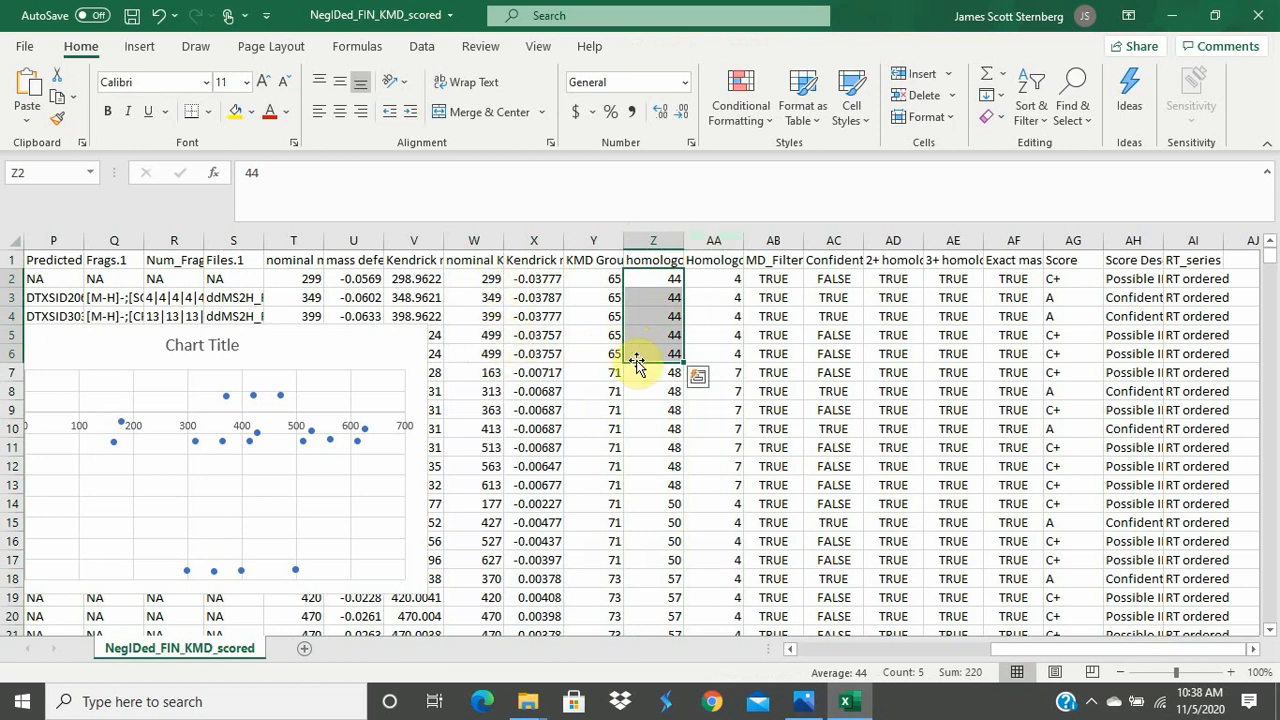
Step: Review the MD_Filter, Confident ID, 2+ and 3+ homologous series and Exact mass match columns
left_click(775, 240)
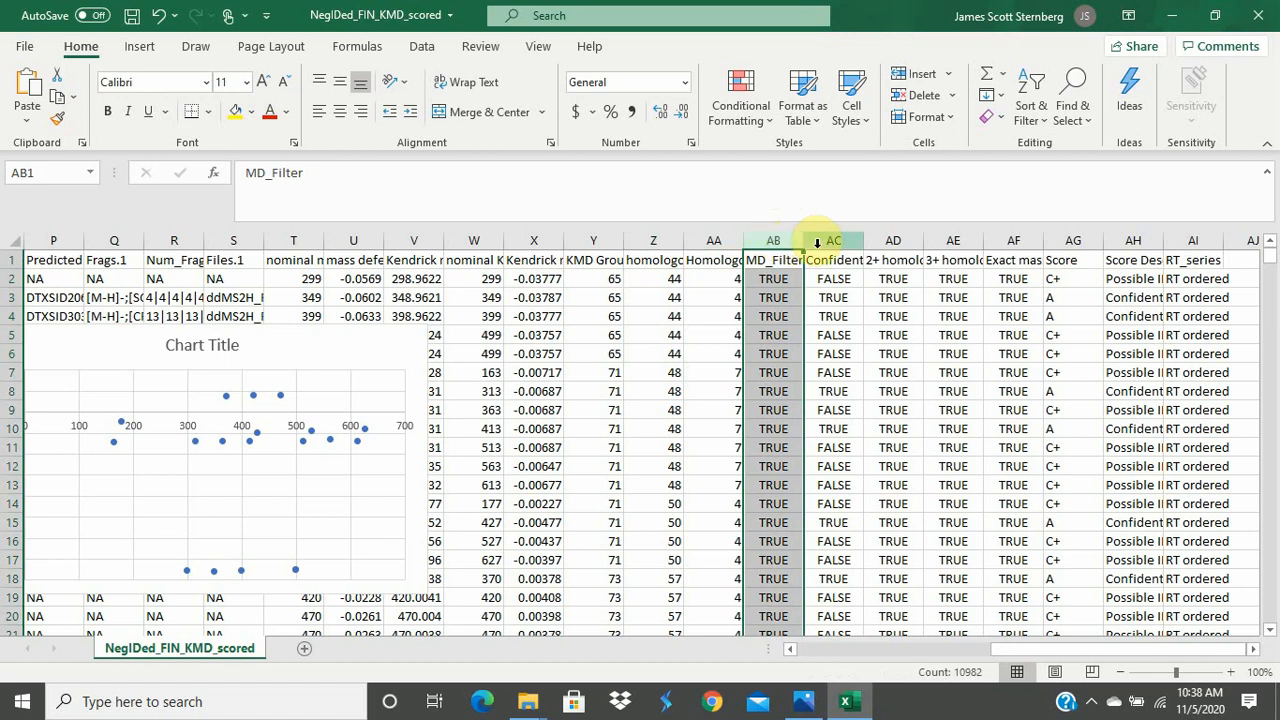
left_click(822, 241)
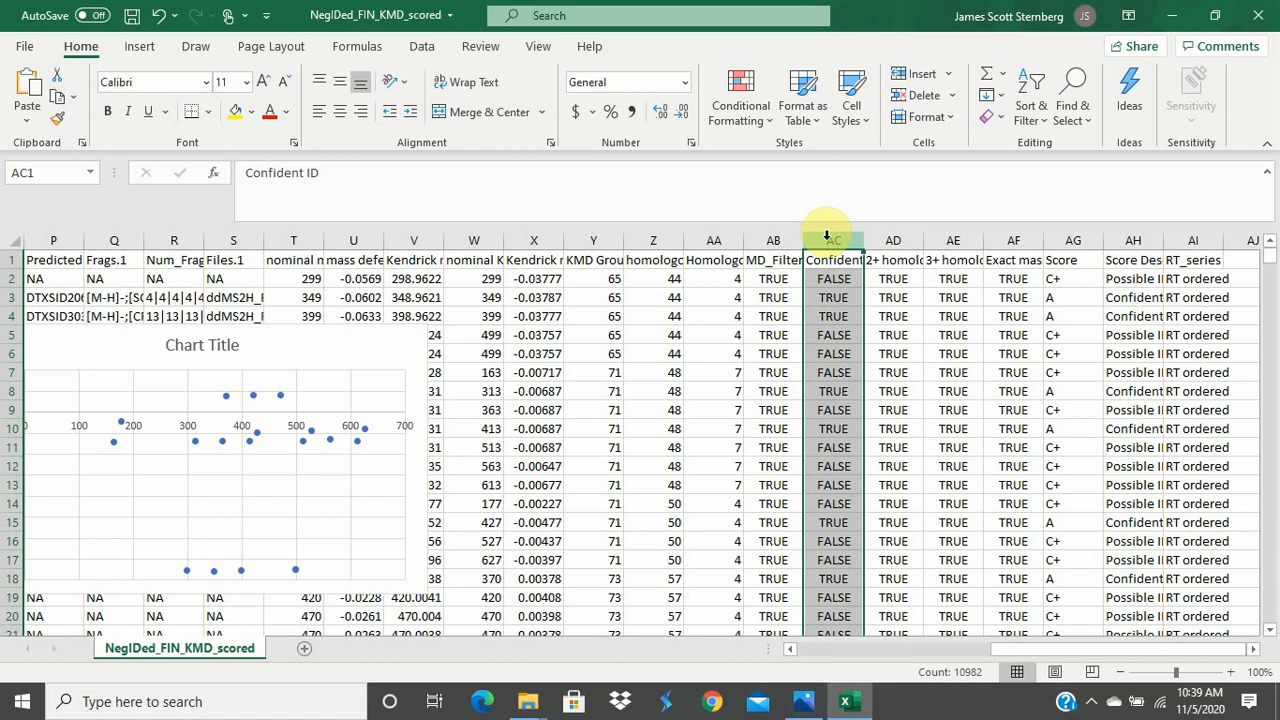
left_click(893, 240)
left_click(940, 240)
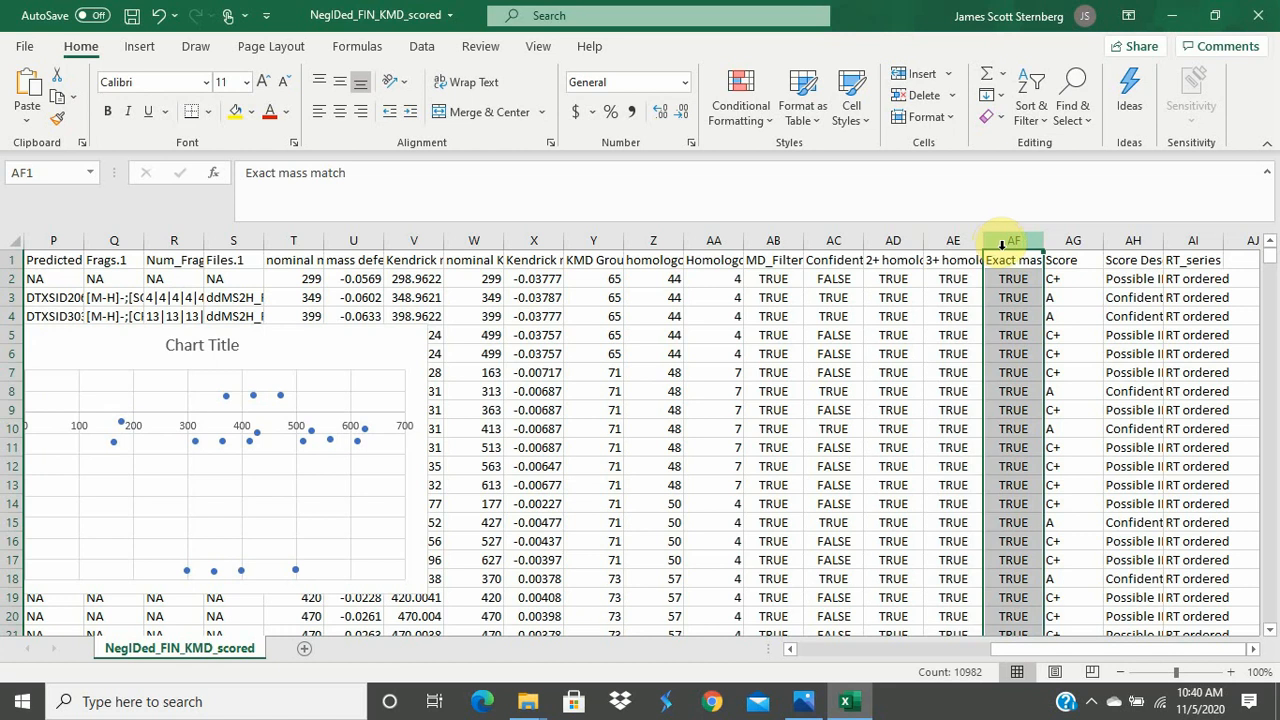
Step: Examine the Score column against the scoring.png table in Photos, then return to Excel for the Score Description and RT_series columns
left_click(1065, 237)
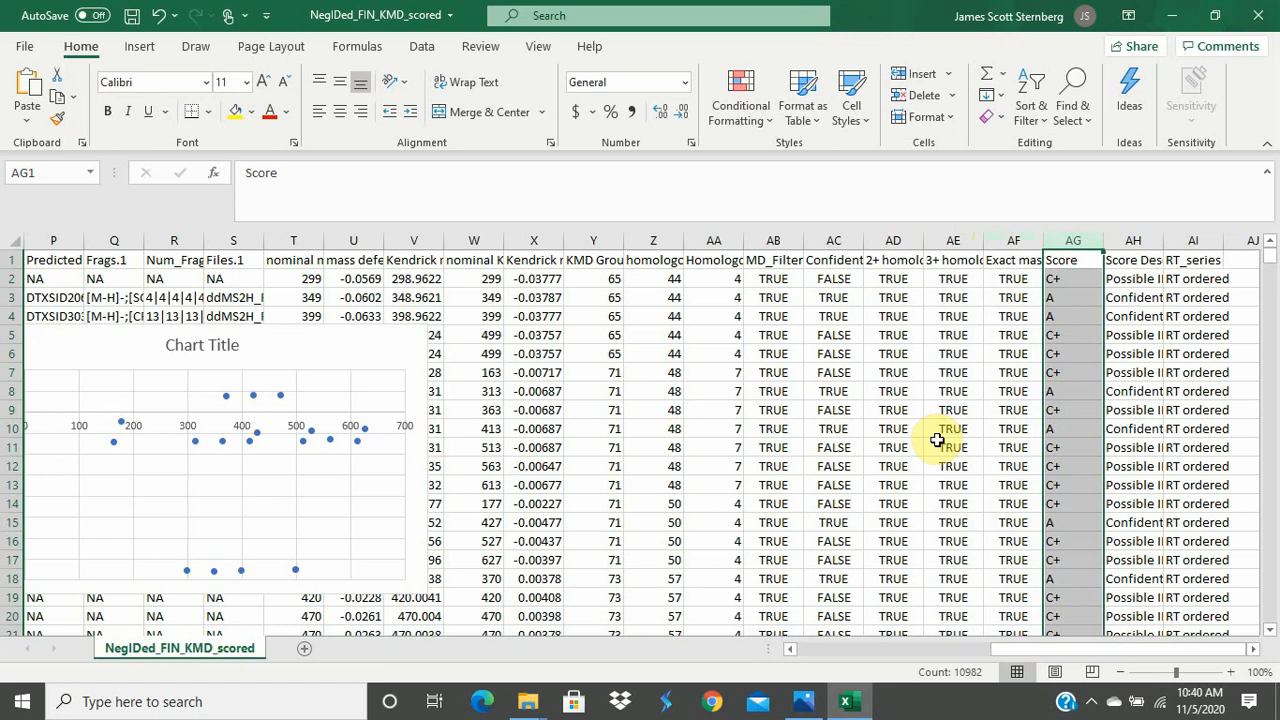
left_click(803, 704)
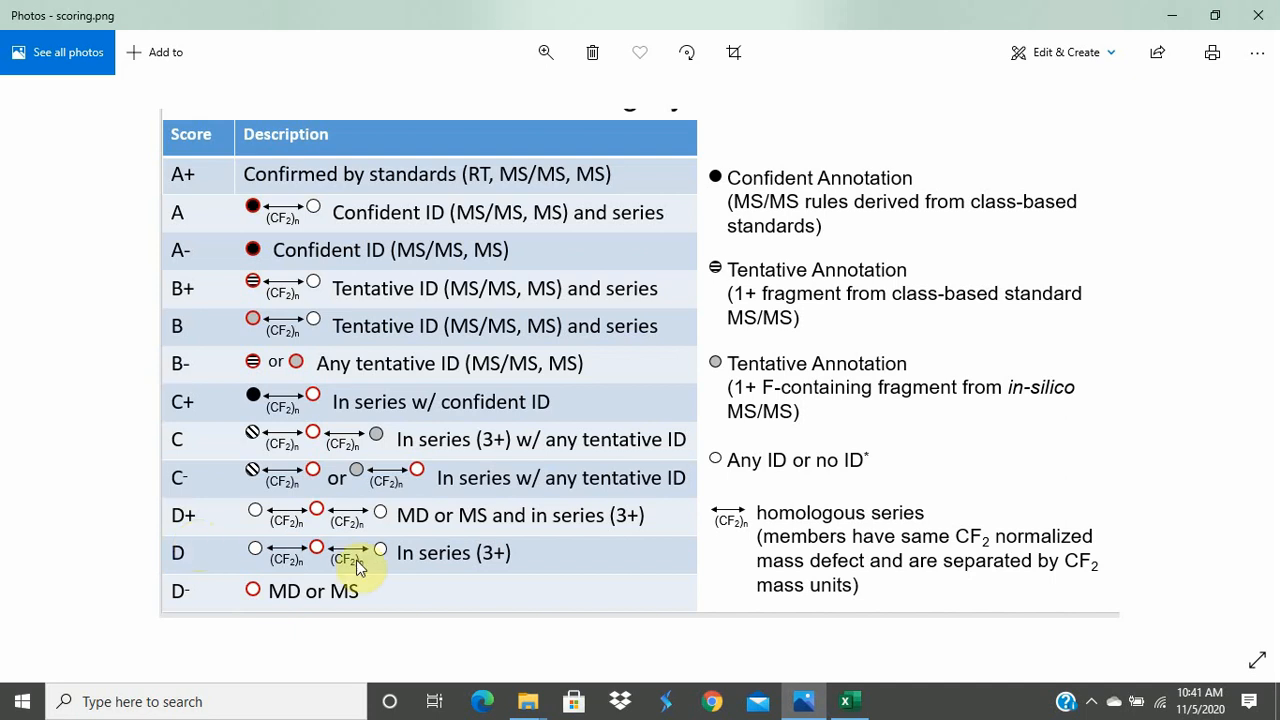
left_click(845, 705)
left_click(1145, 241)
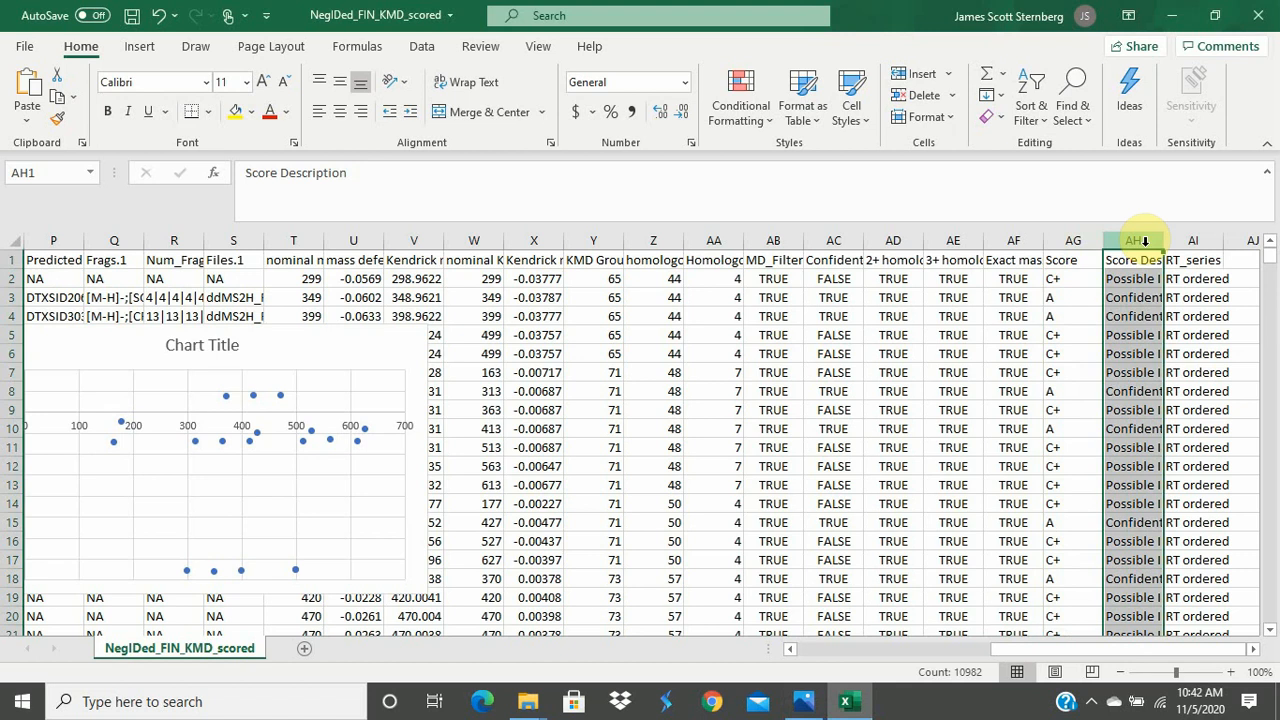
left_click(1193, 235)
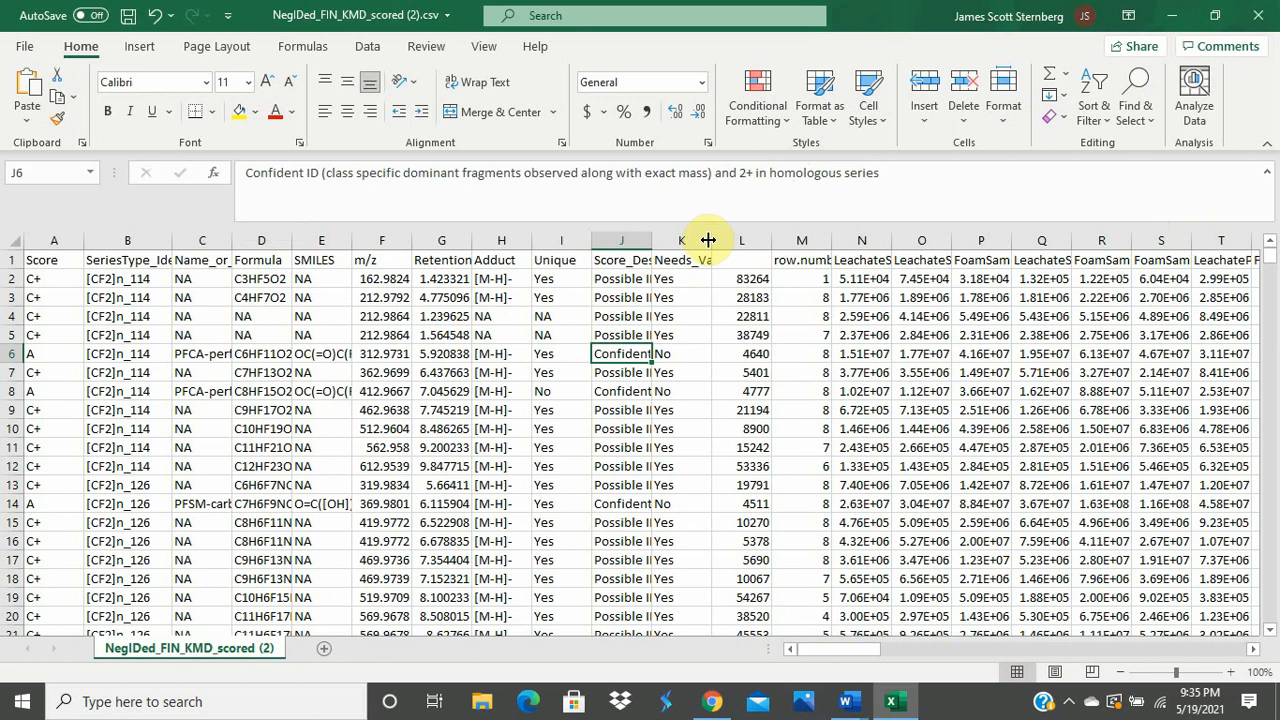
Step: Examine the Needs_Validation column in NegIDed_FIN_KMD_scored (2).csv, comparing the entries in K2:K5 with the one in K6
left_click(678, 265)
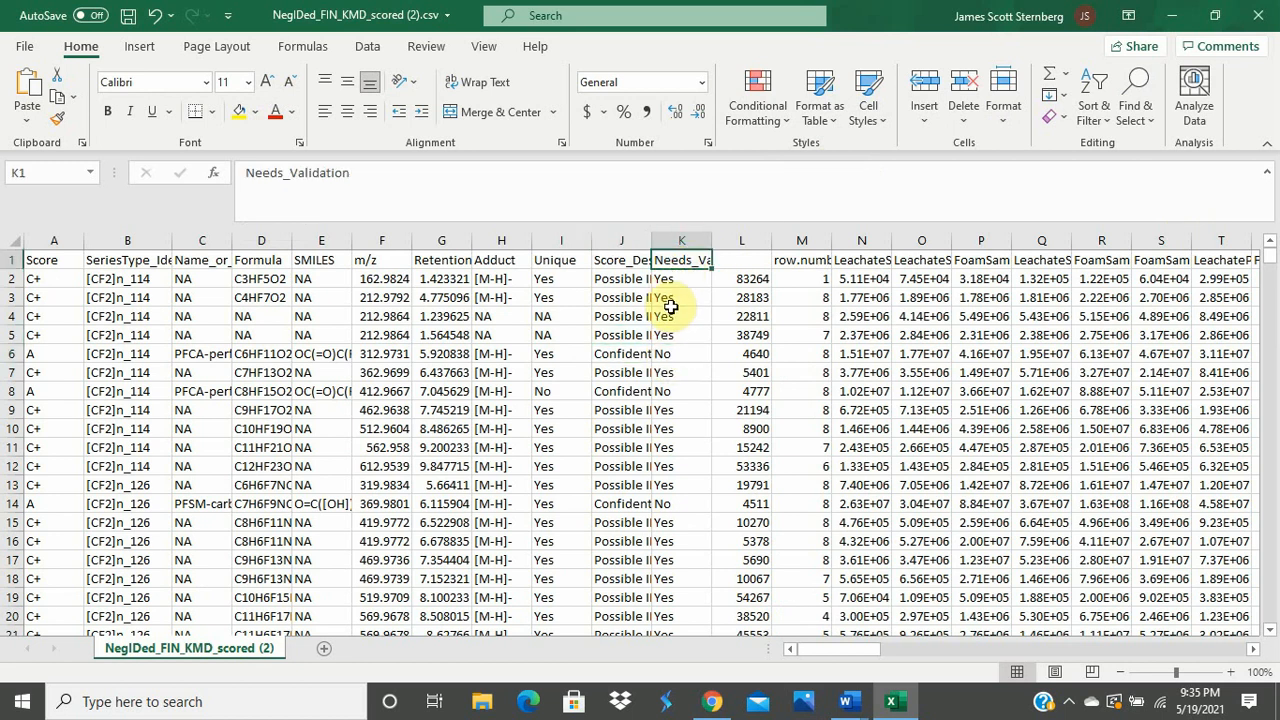
left_click(674, 281)
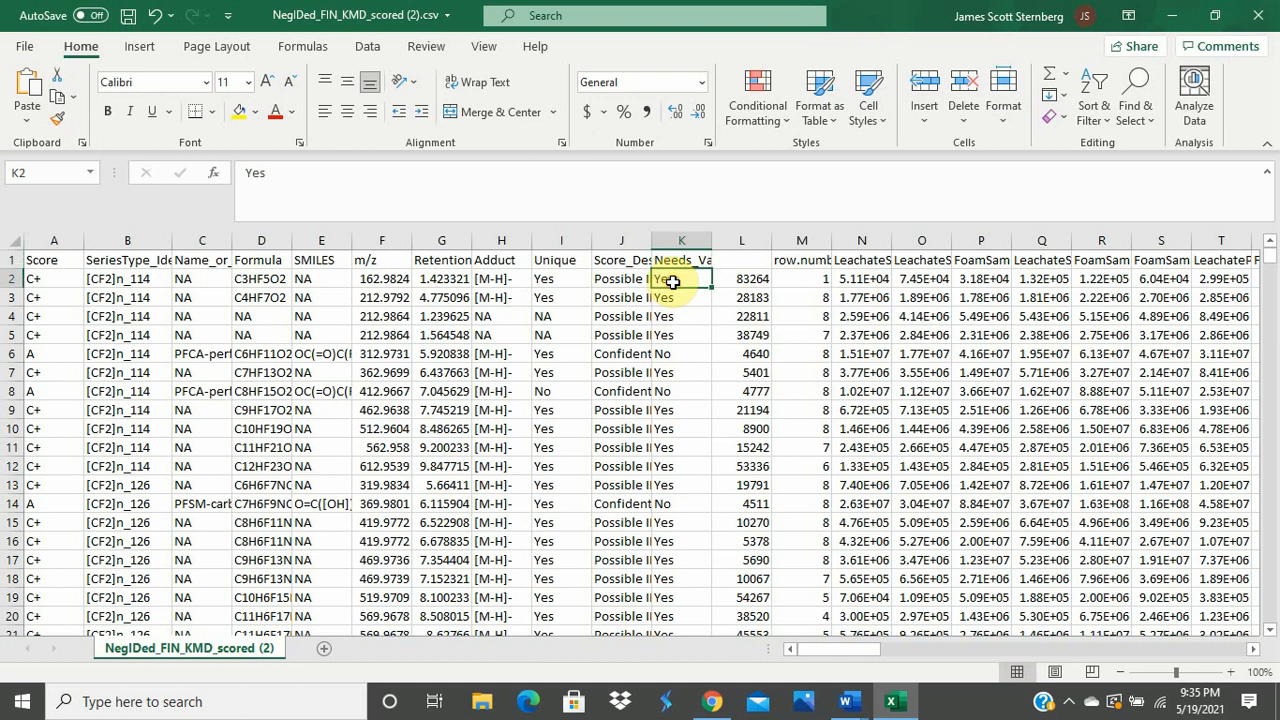
left_click(673, 353)
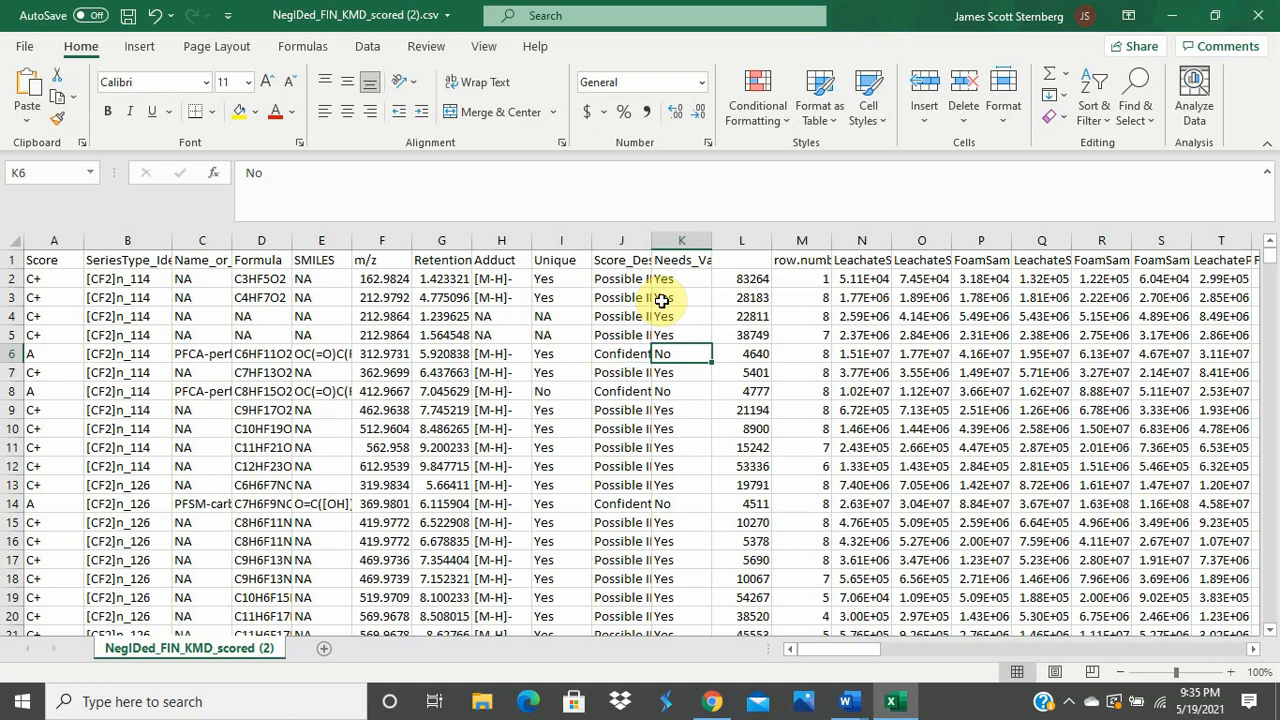
key("Up")
key("Up")
key("Up")
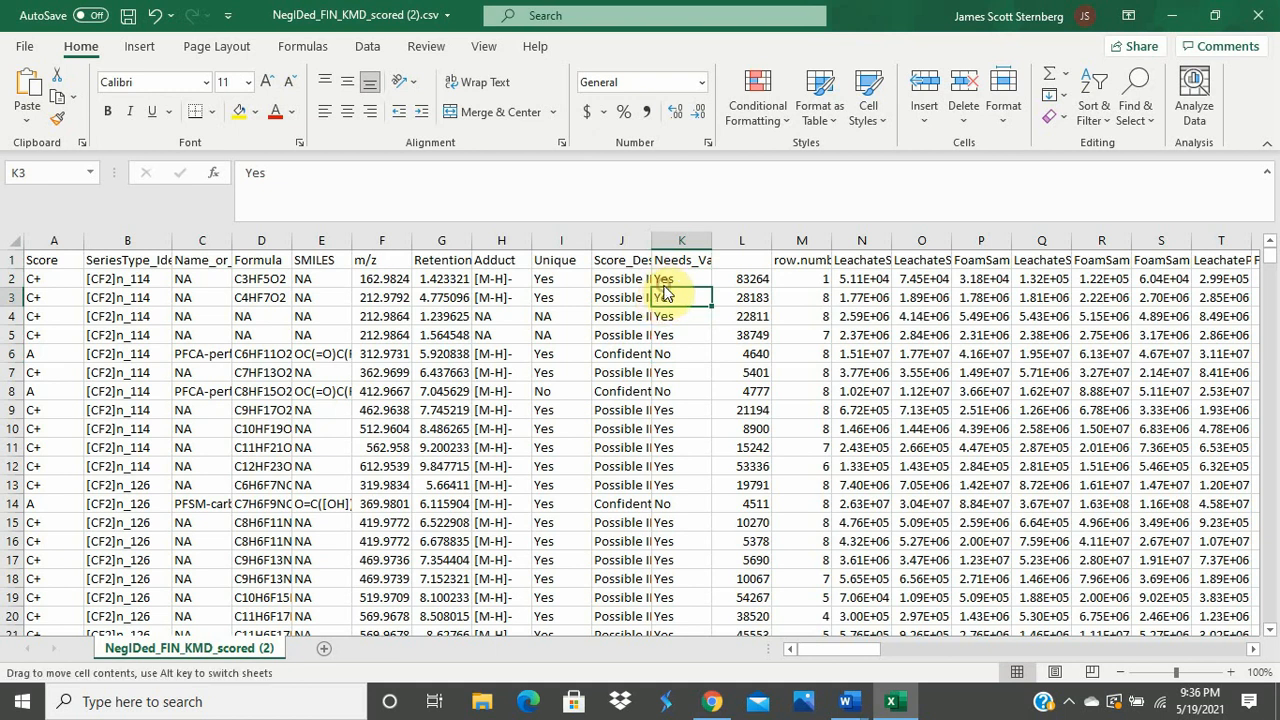
left_click(664, 279)
left_click_drag(664, 279, 660, 335)
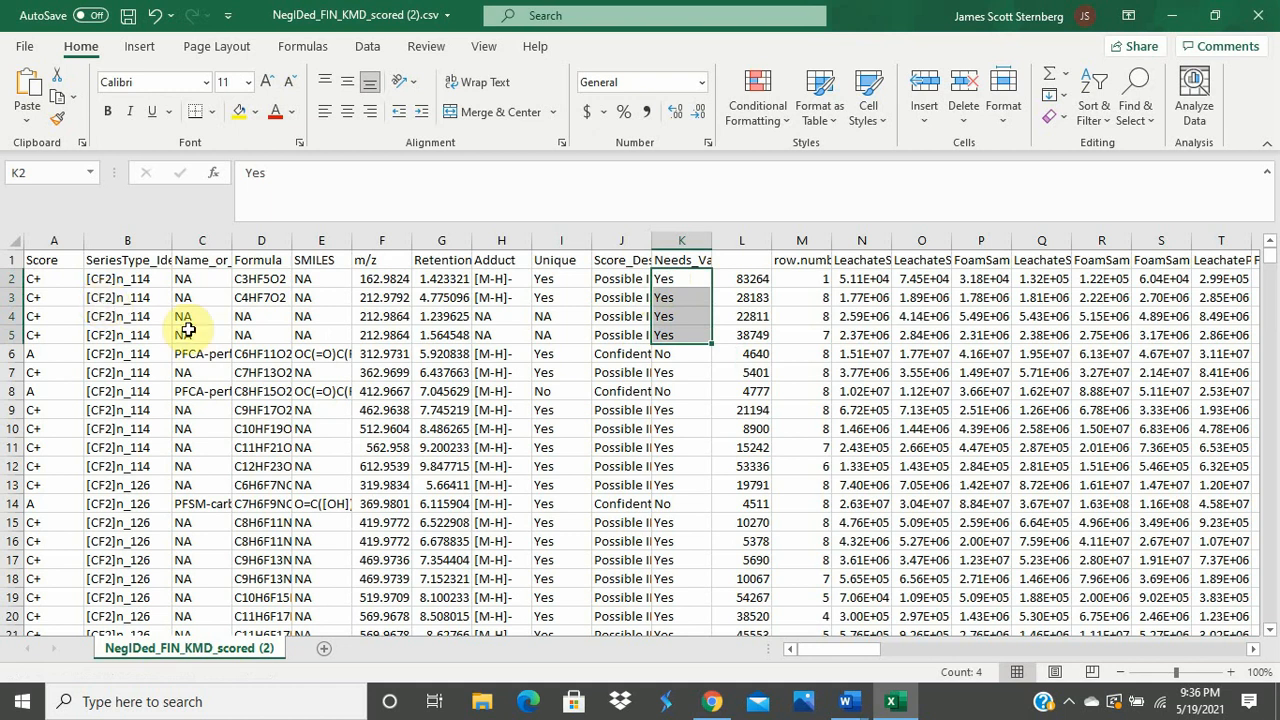
left_click(689, 354)
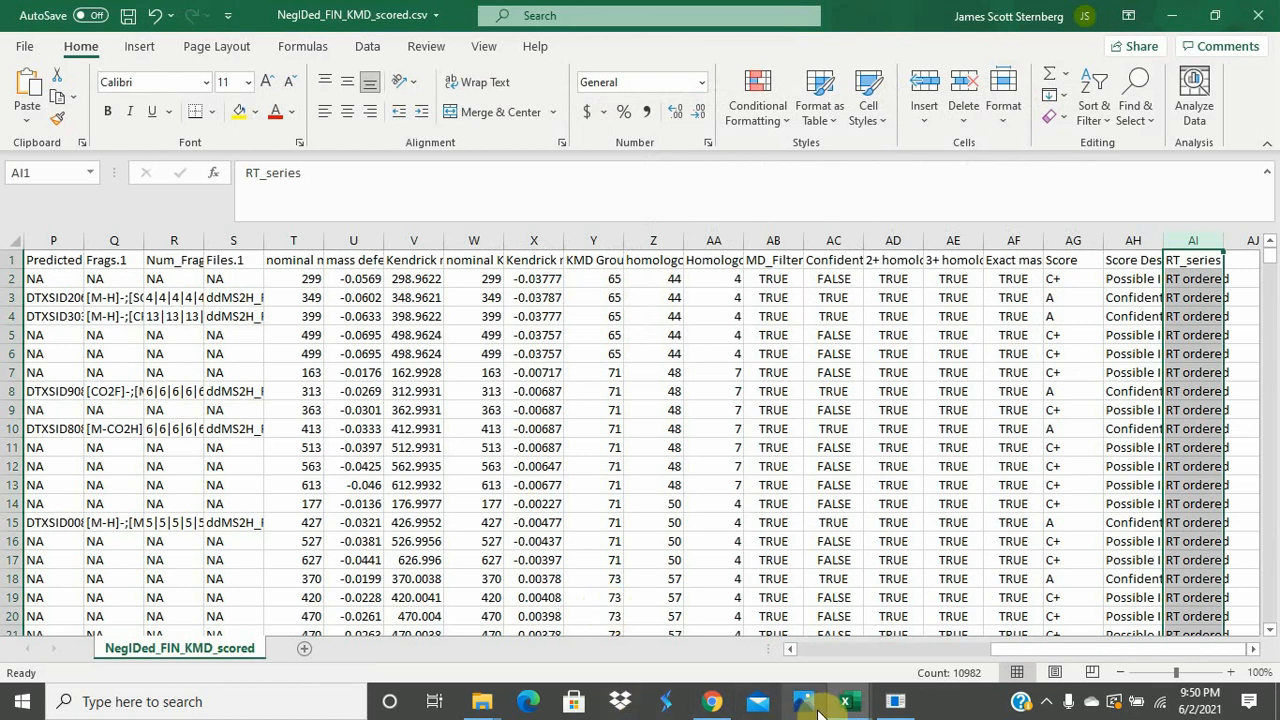
Step: Switch to the NegIDed_FIN_KMD_scored (2).csv workbook and review the [CF2]n series column headers from CP1 onward
mouse_move(845, 705)
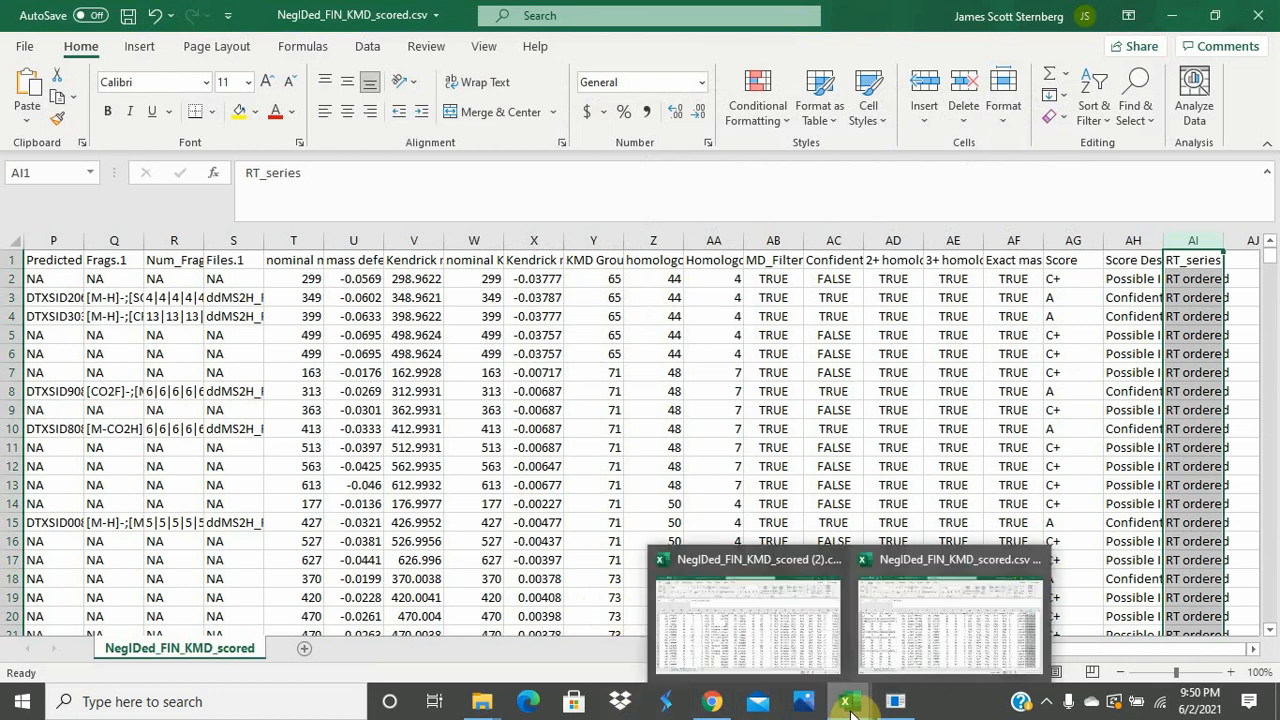
left_click(815, 662)
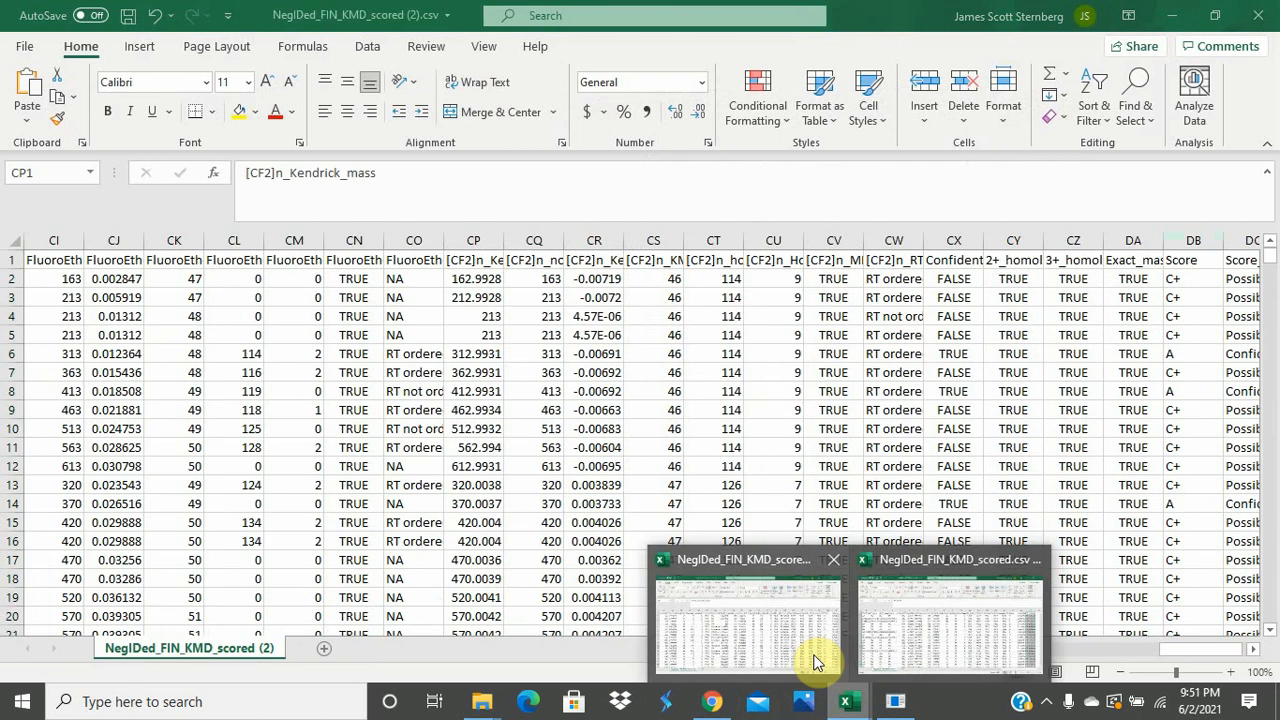
left_click(817, 663)
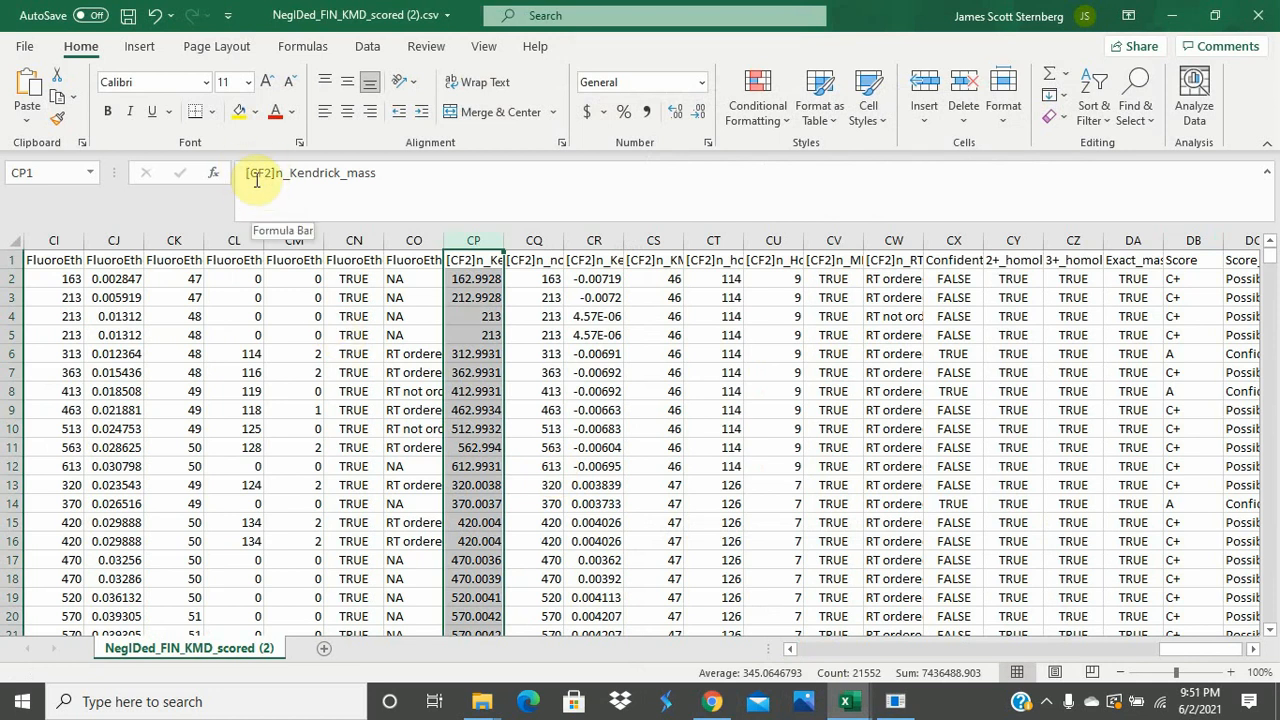
key("Right")
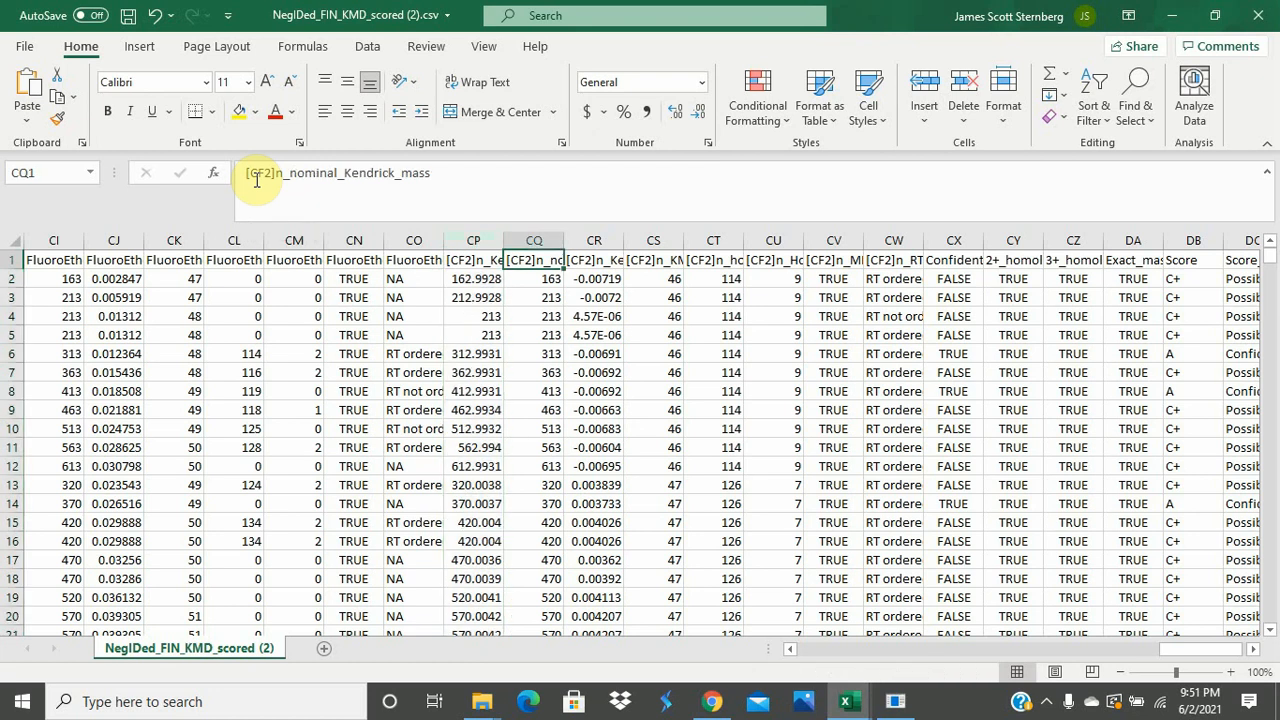
key("Right")
key("Right")
key("Right")
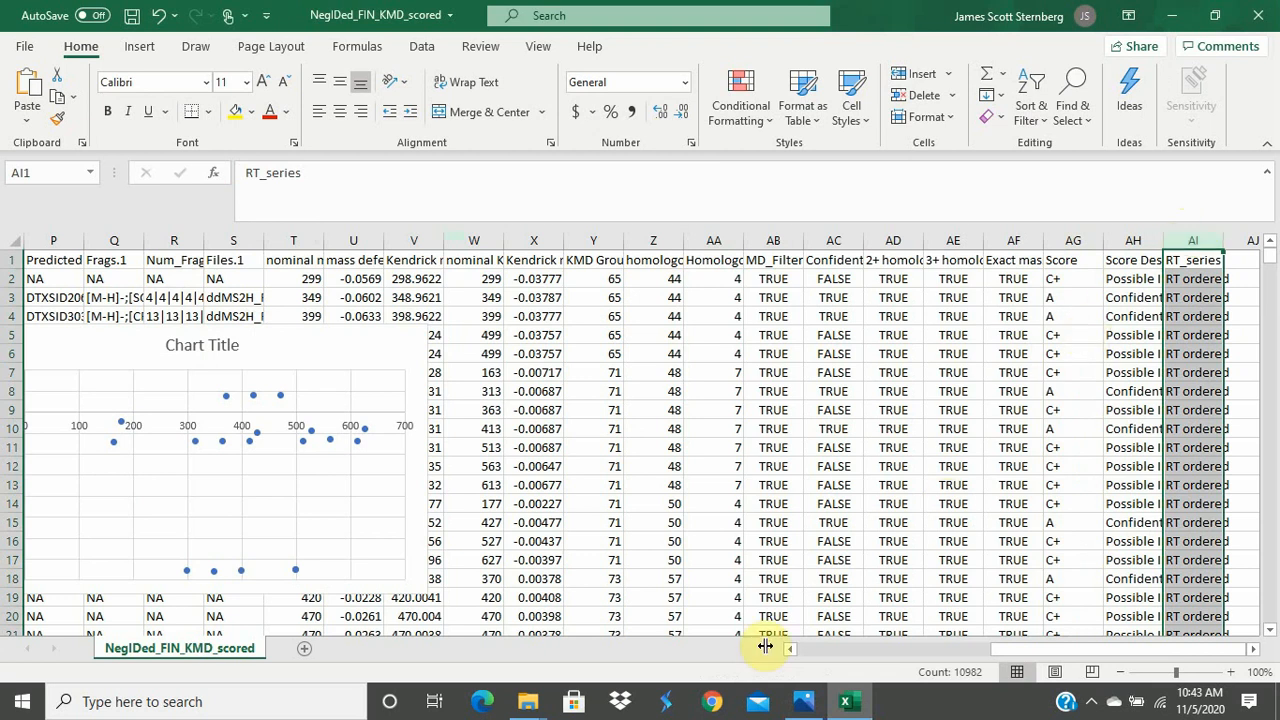
Step: Switch to the Innovative Omics website in Chrome and view its Contact page down to the Other Resources/Contacts section
left_click(717, 705)
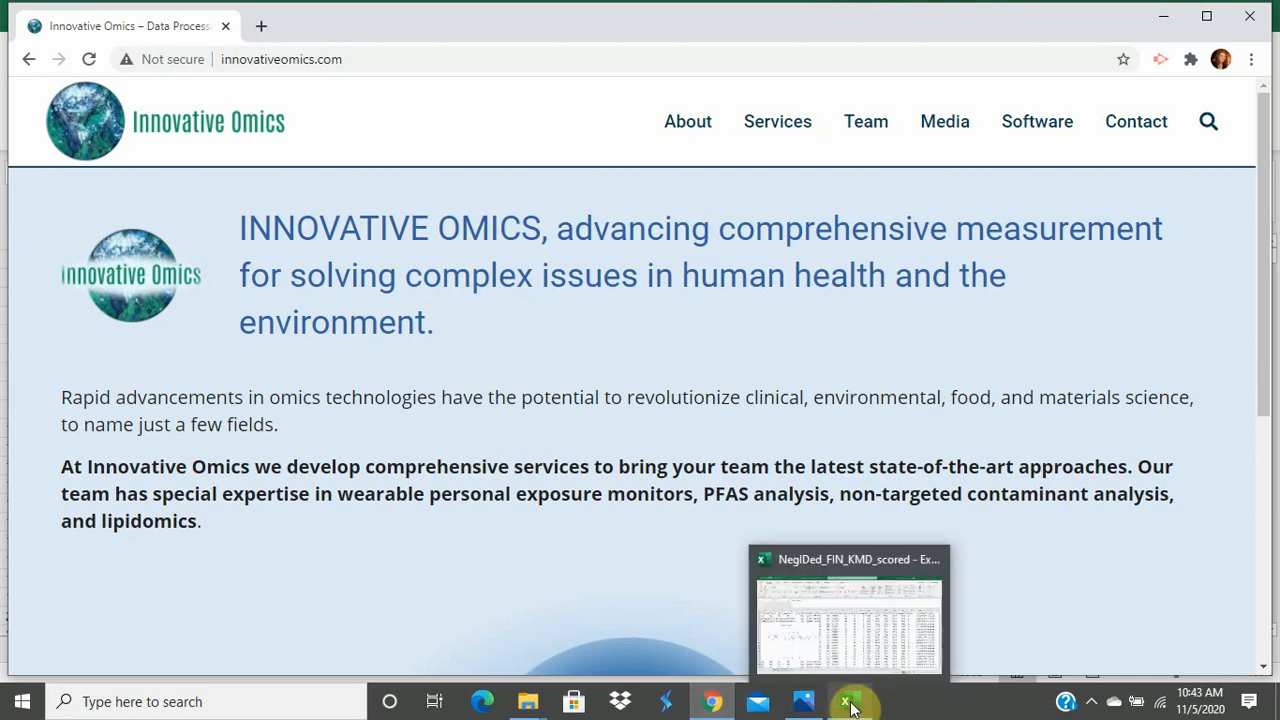
left_click(1131, 138)
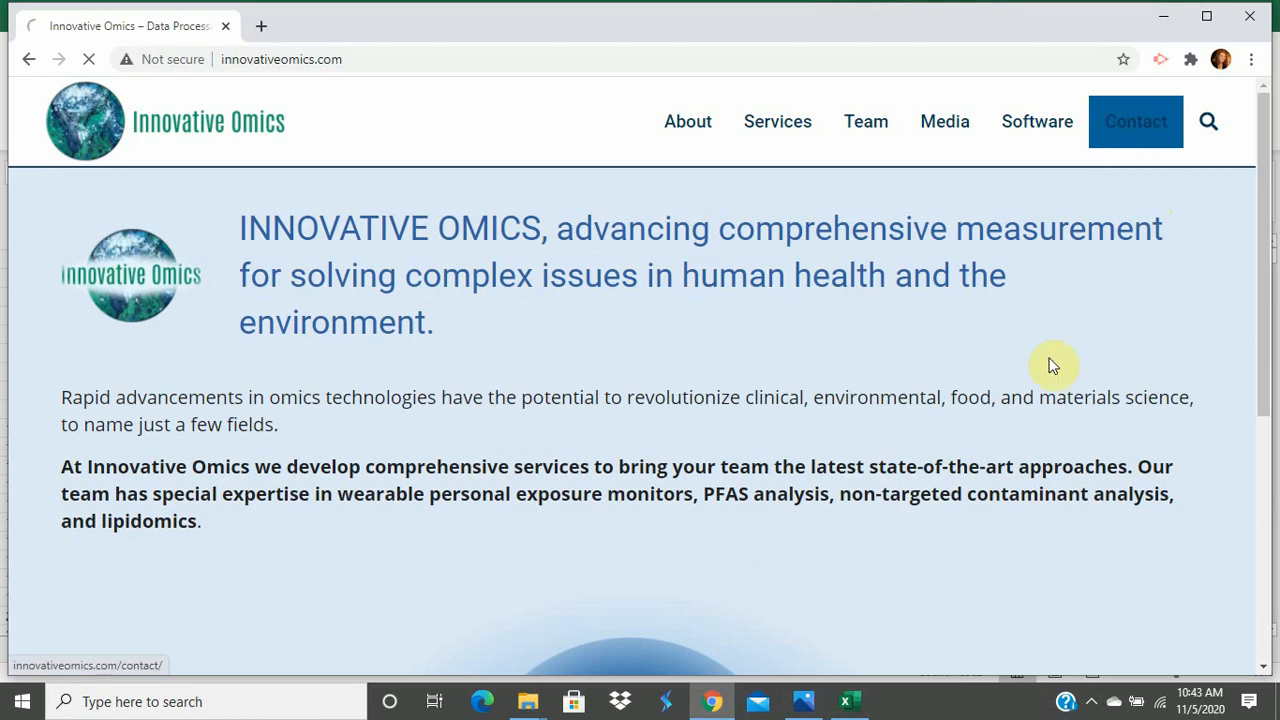
scroll(1037, 408, "down", 3)
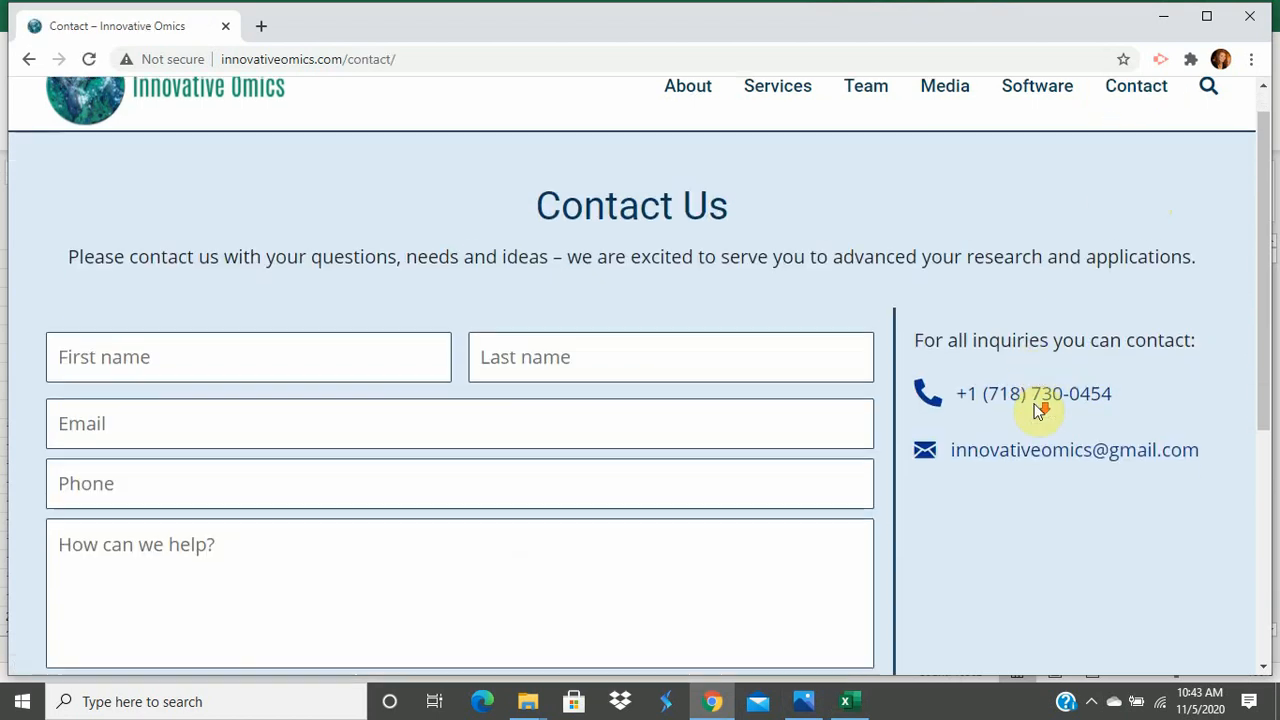
scroll(1037, 408, "down", 2)
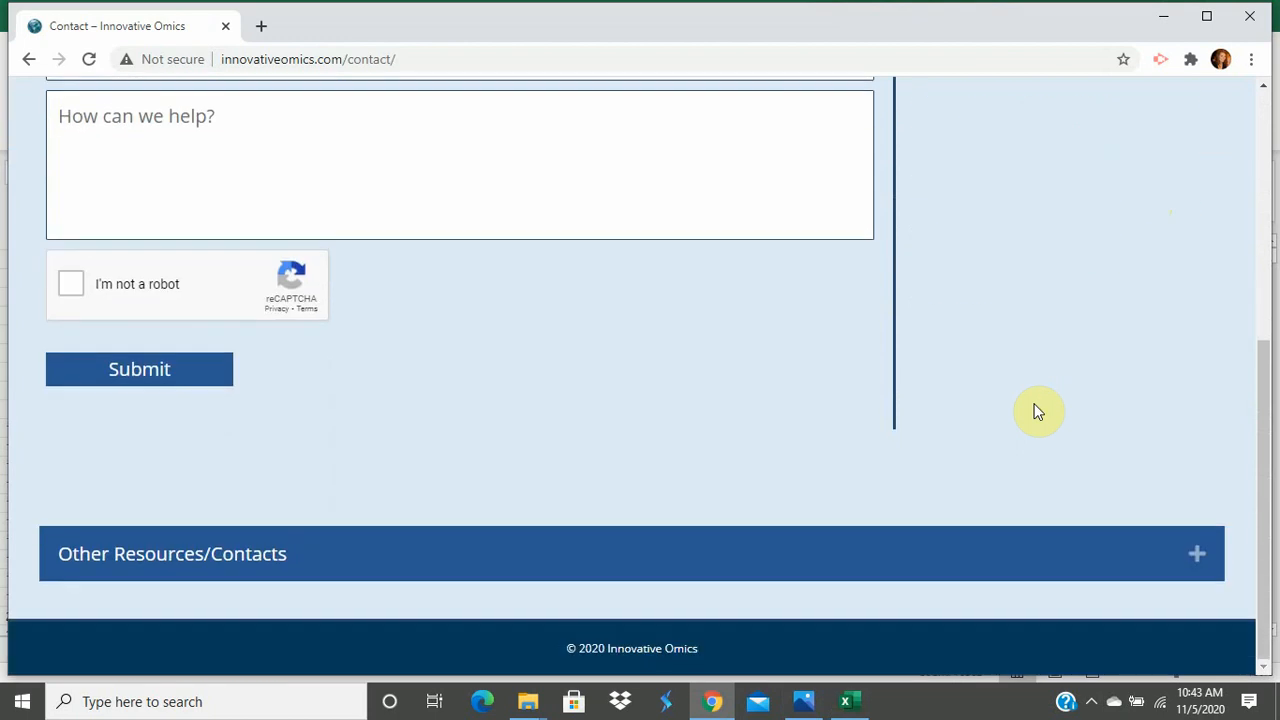